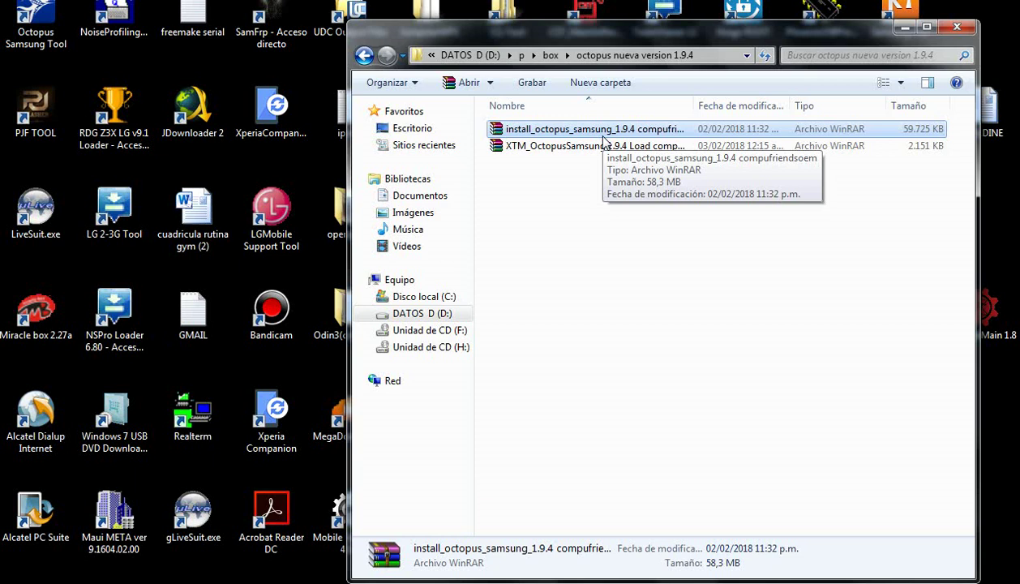
- Extract the install_octopus_samsung_1.9.4 archive into its current folder
click(29, 24)
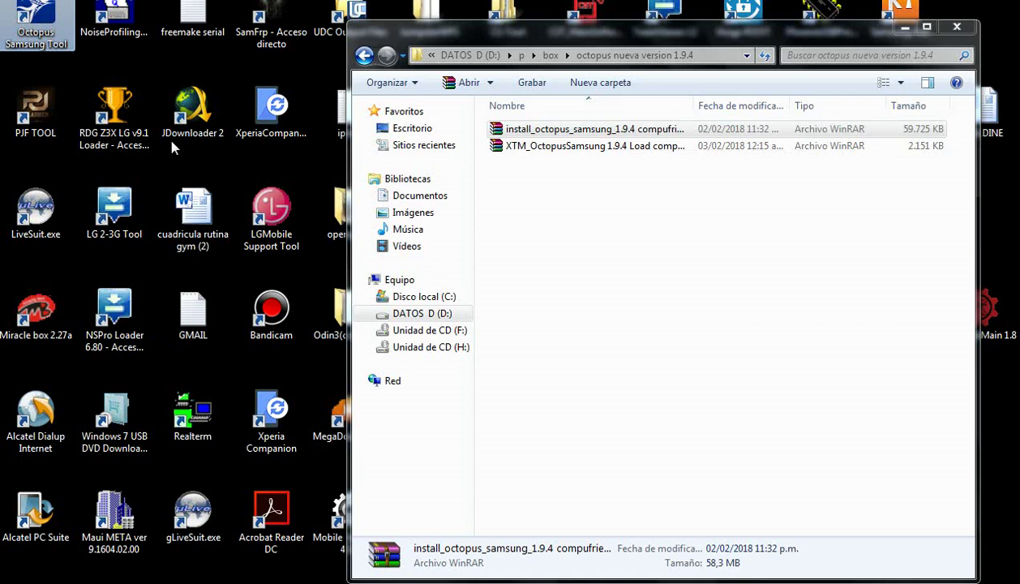
click(511, 130)
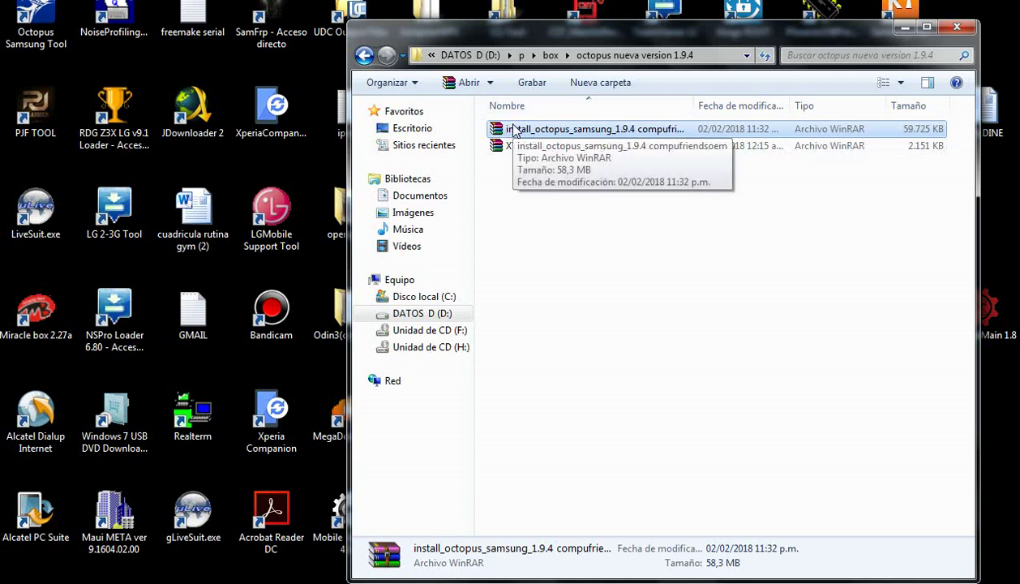
right_click(512, 132)
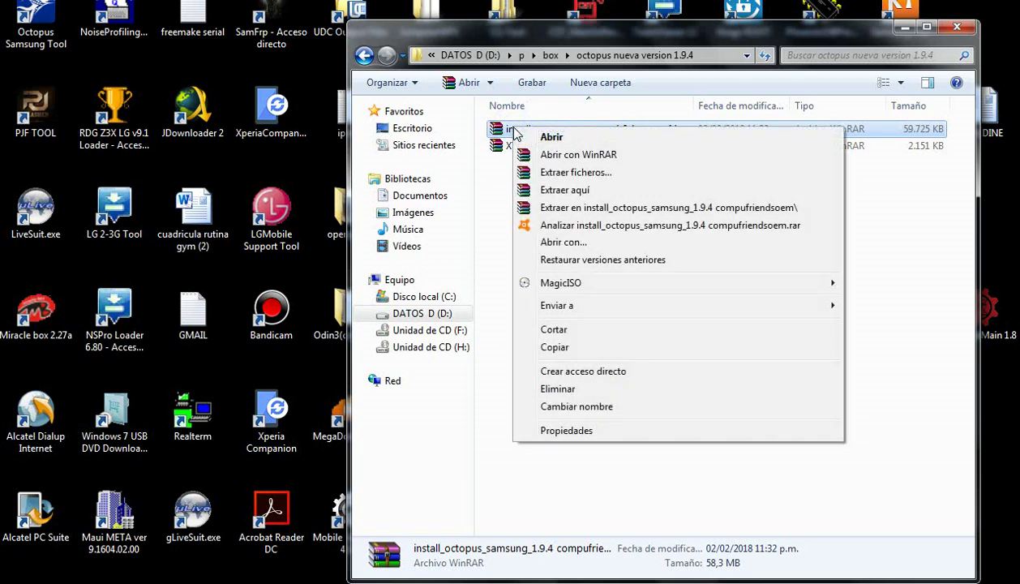
click(546, 193)
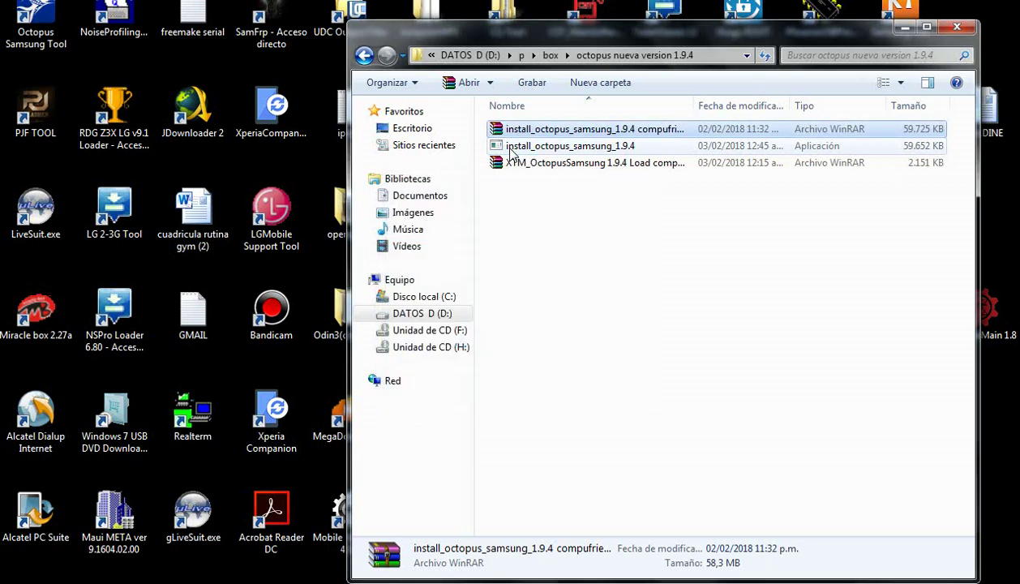
- Extract the XTM_OctopusSamsung 1.9.4 Load archive into the same folder
click(504, 165)
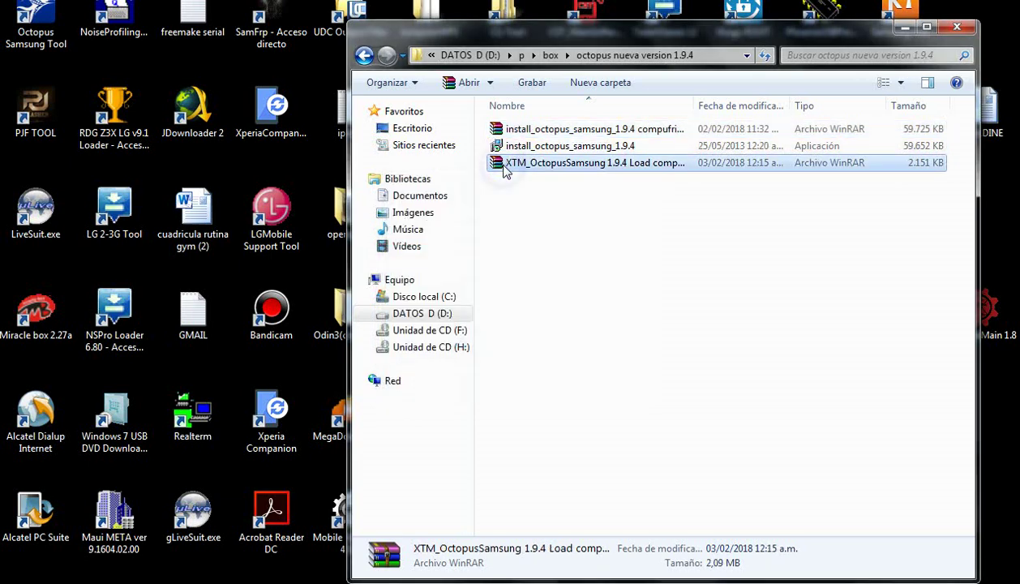
right_click(504, 166)
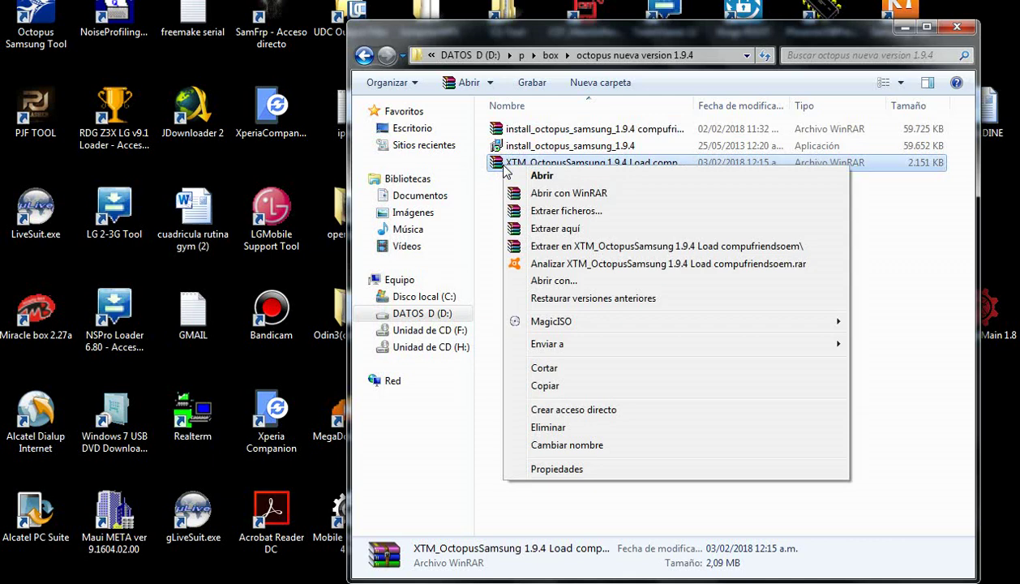
click(548, 230)
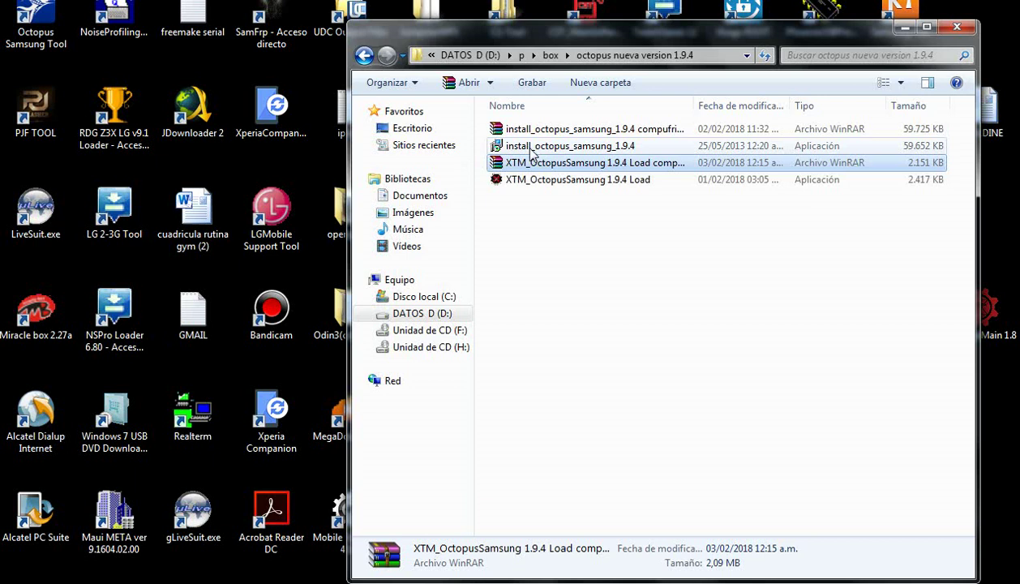
- Run the install_octopus_samsung_1.9.4 application as administrator with Español as the installation language
click(531, 150)
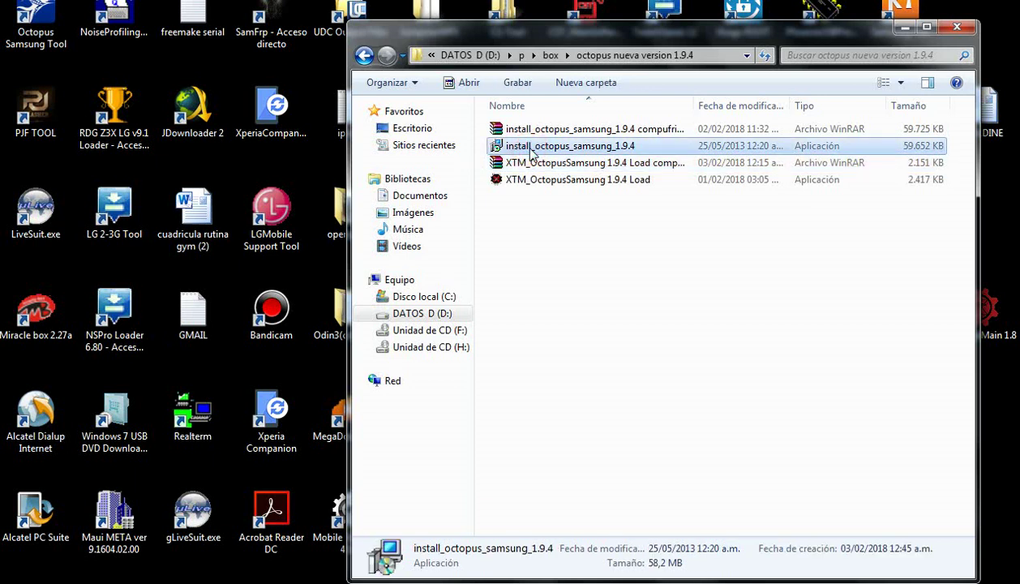
right_click(532, 152)
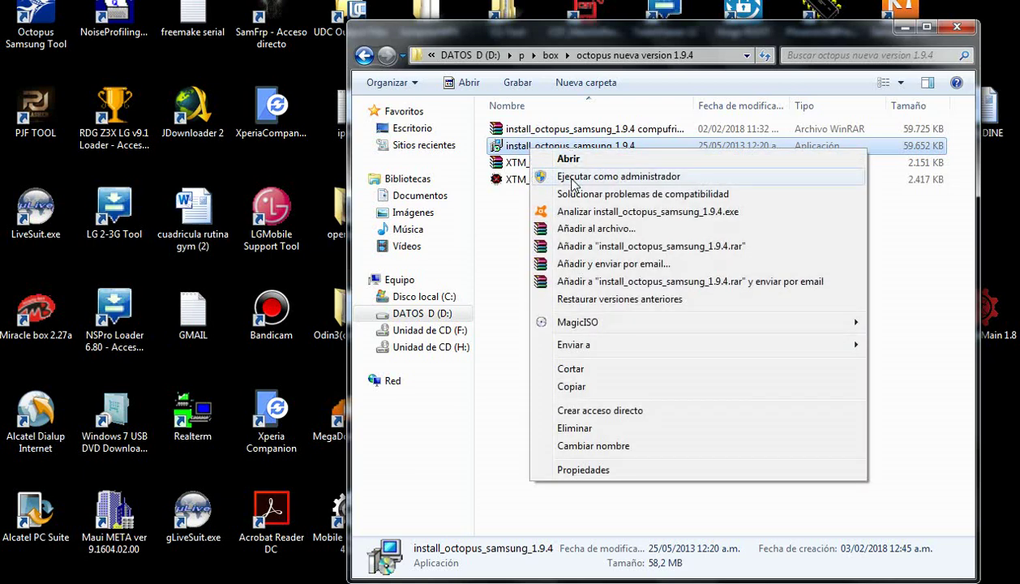
click(570, 177)
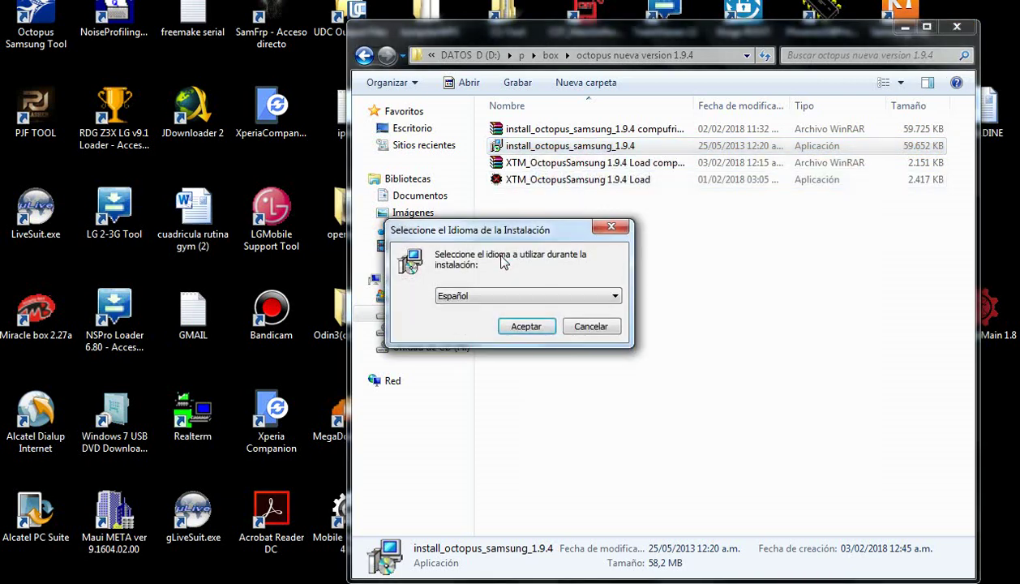
click(496, 297)
click(496, 302)
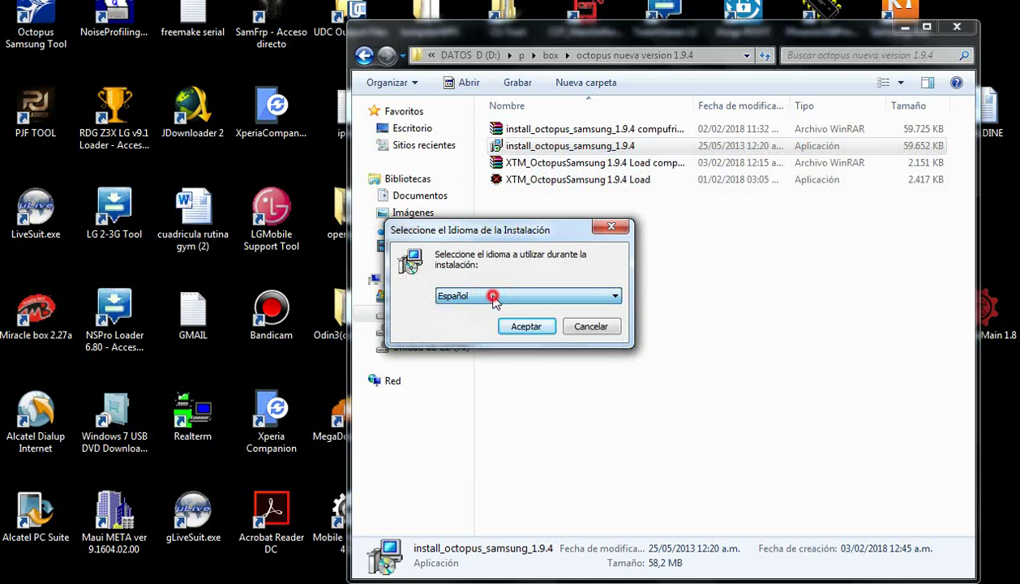
click(522, 327)
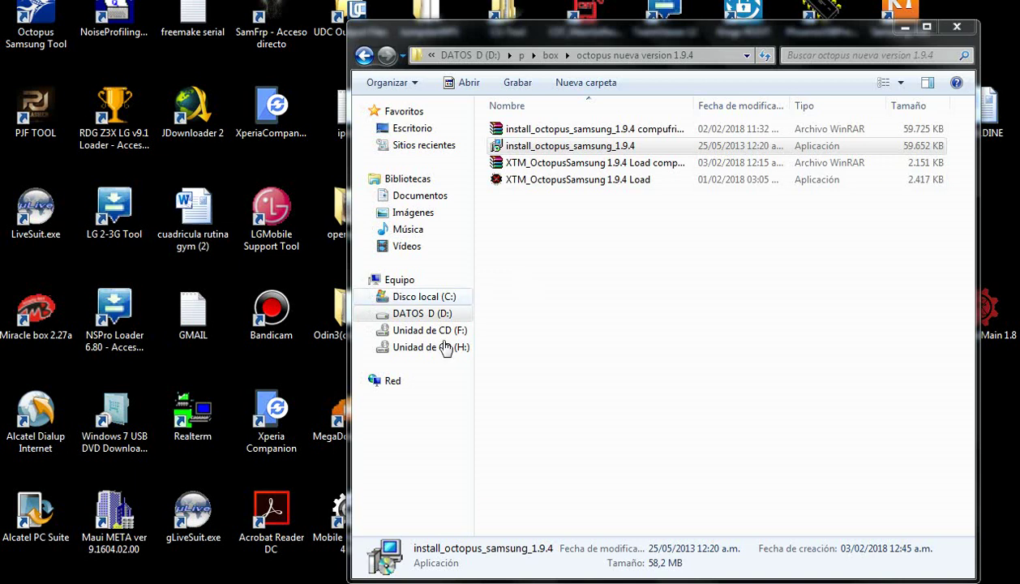
- Bring the Octopus Box Samsung setup wizard forward, start it and accept the first End-user License Agreement
mouse_move(328, 582)
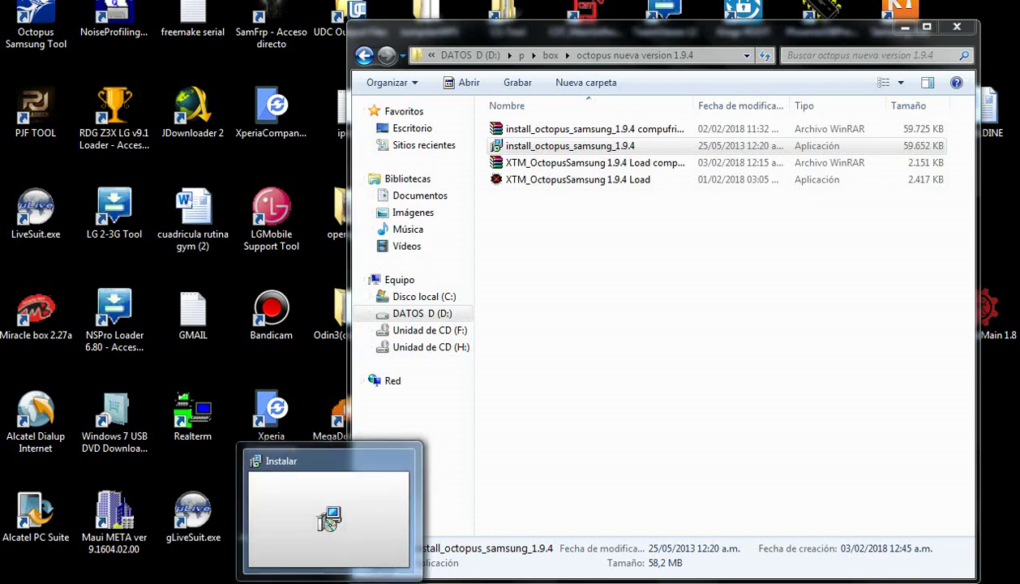
mouse_move(358, 508)
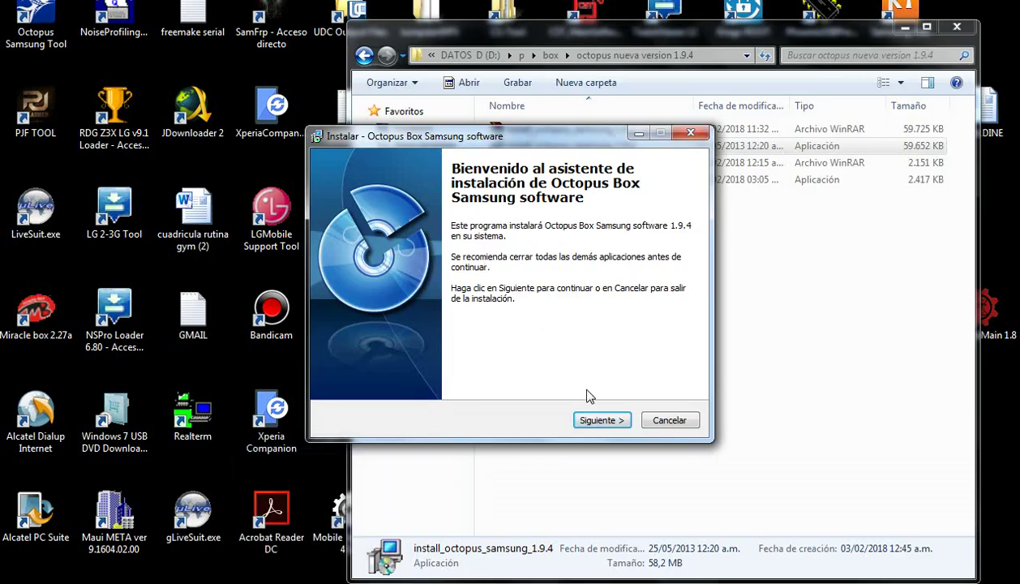
click(588, 420)
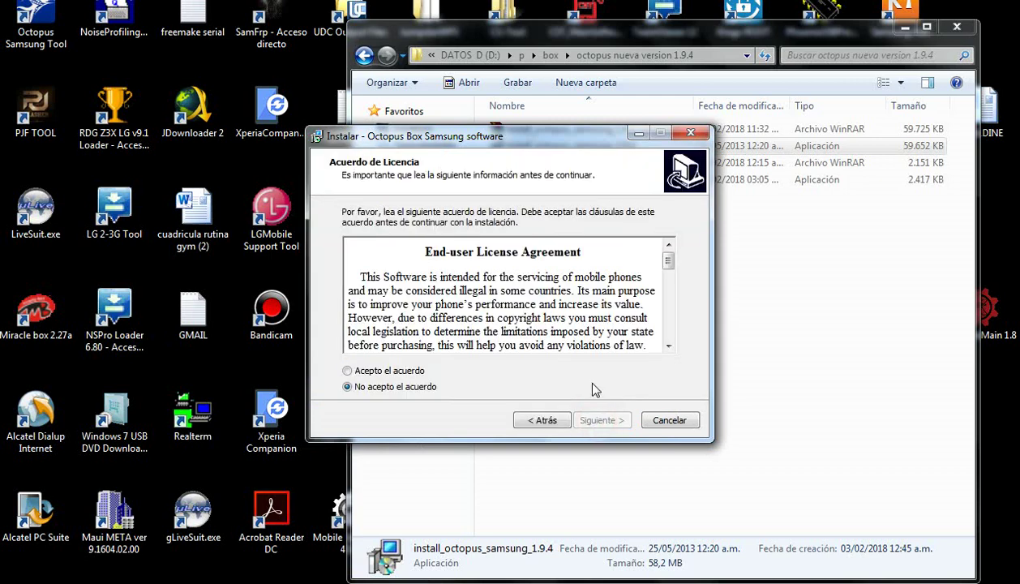
click(390, 370)
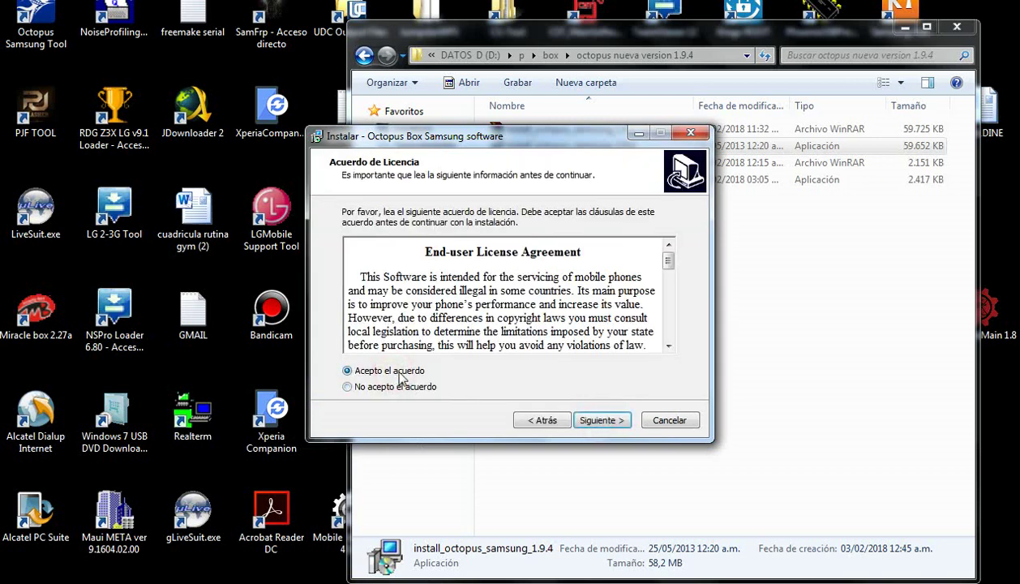
click(601, 422)
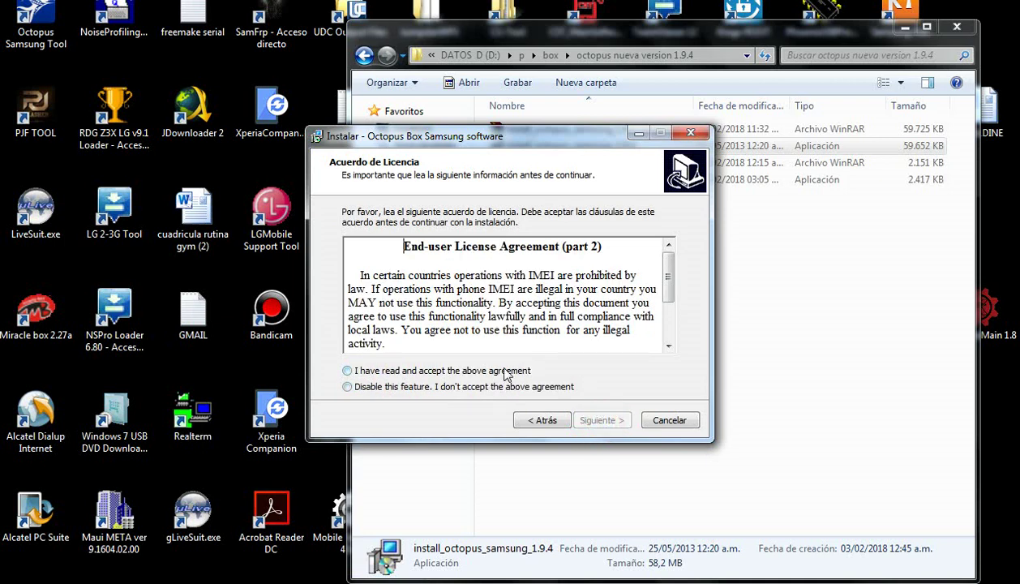
- Accept part 2 of the End-user License Agreement on IMEI operations, read it through and continue
click(505, 370)
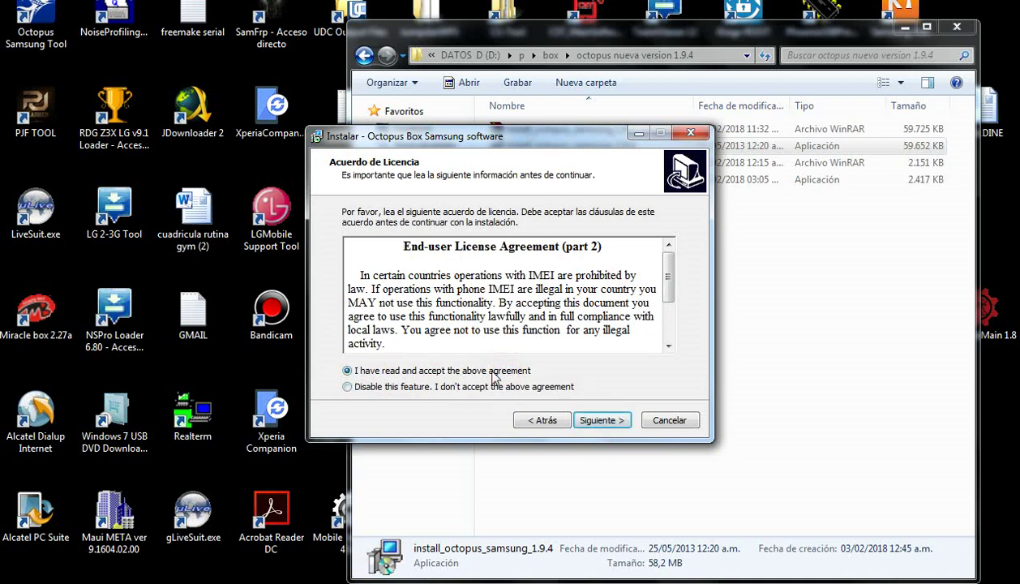
click(668, 346)
click(668, 346)
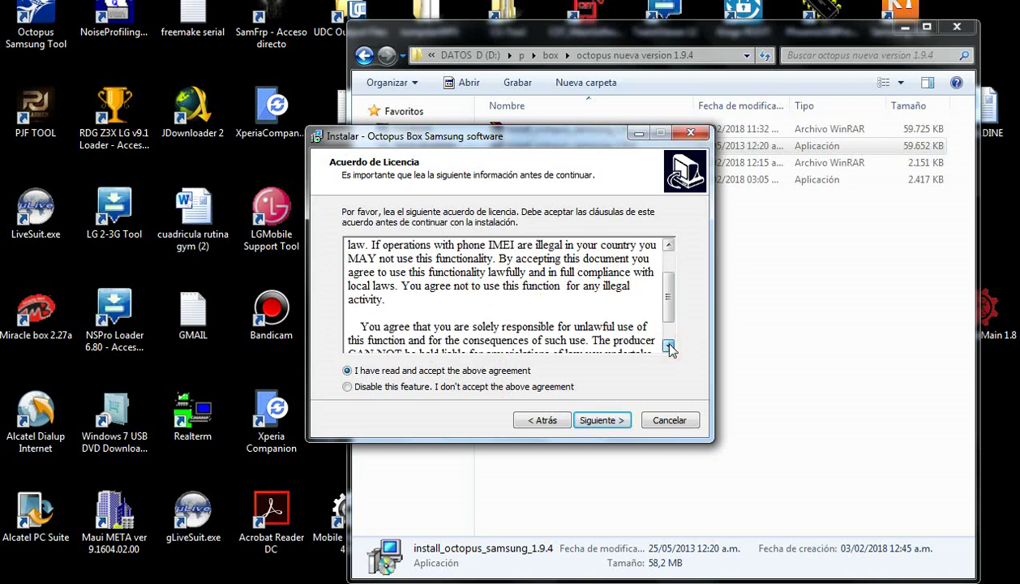
click(669, 346)
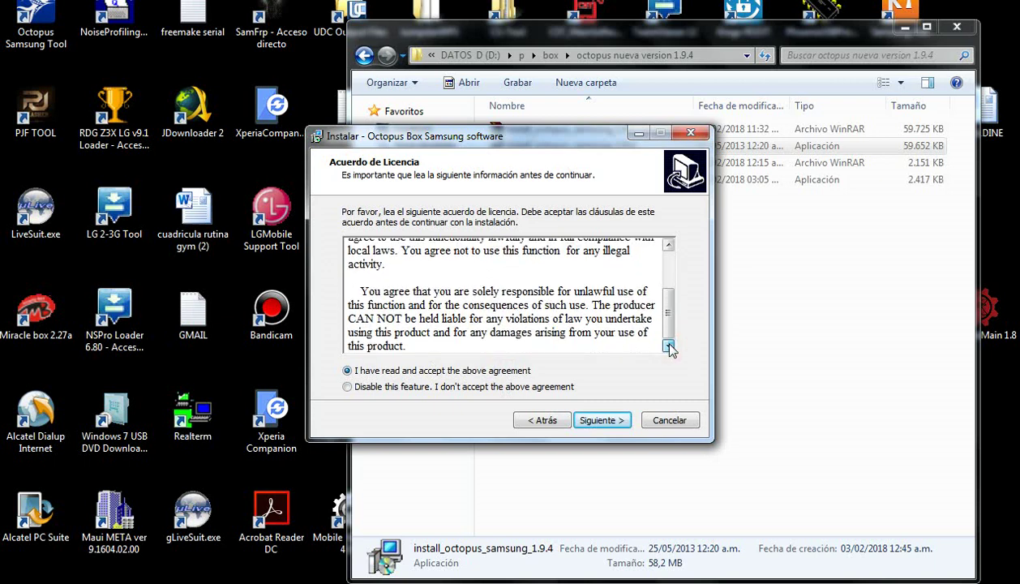
click(600, 421)
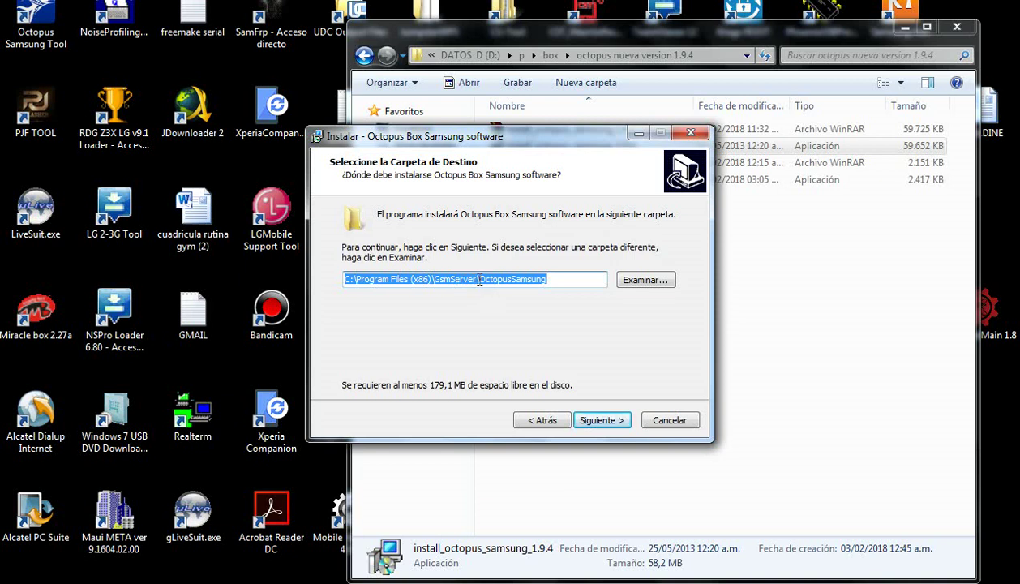
- Remove the GsmServer level from the destination path so the software installs in C:\Program Files (x86)\OctopusSamsung
drag(479, 279, 436, 282)
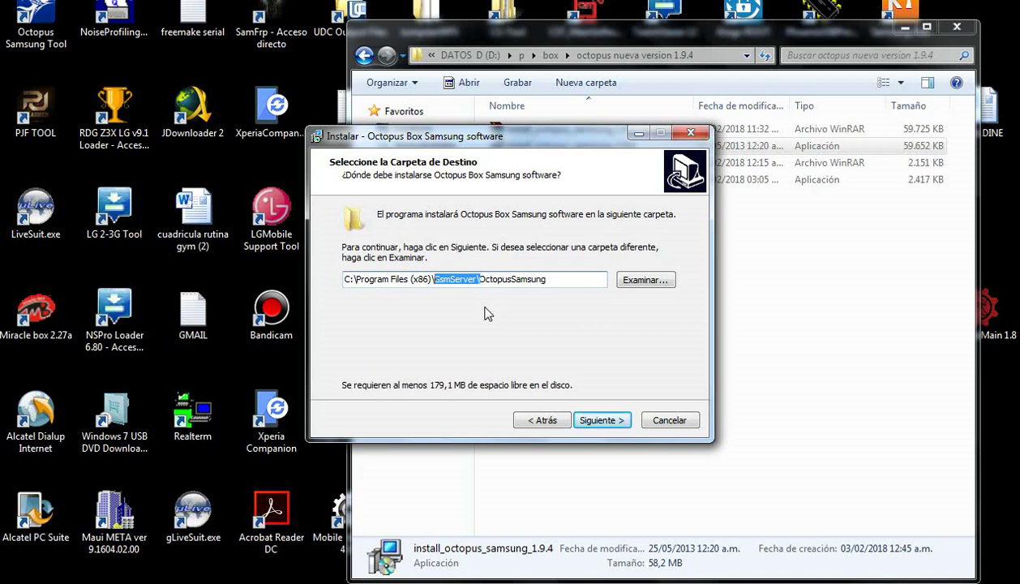
key(BackSpace)
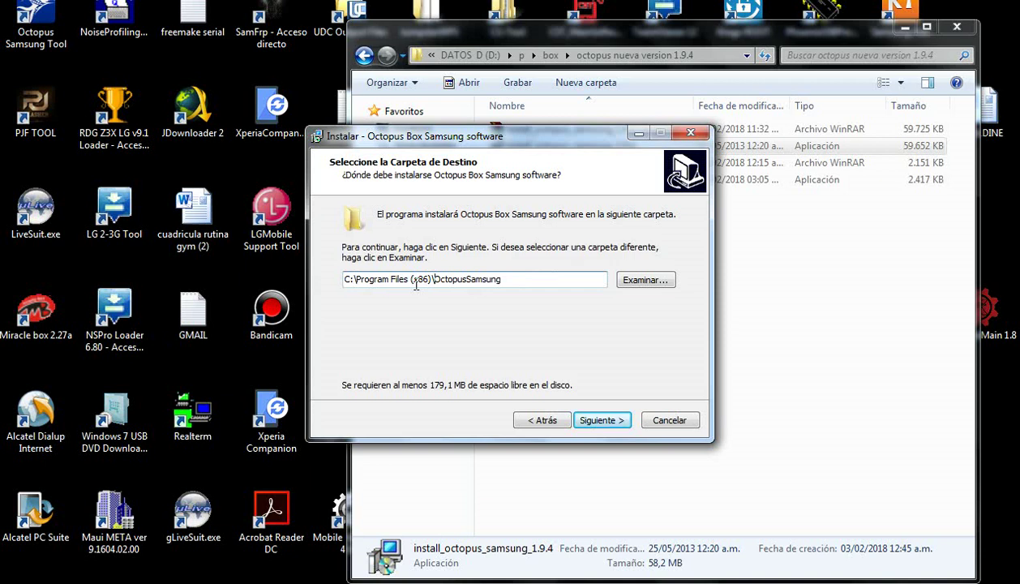
click(598, 420)
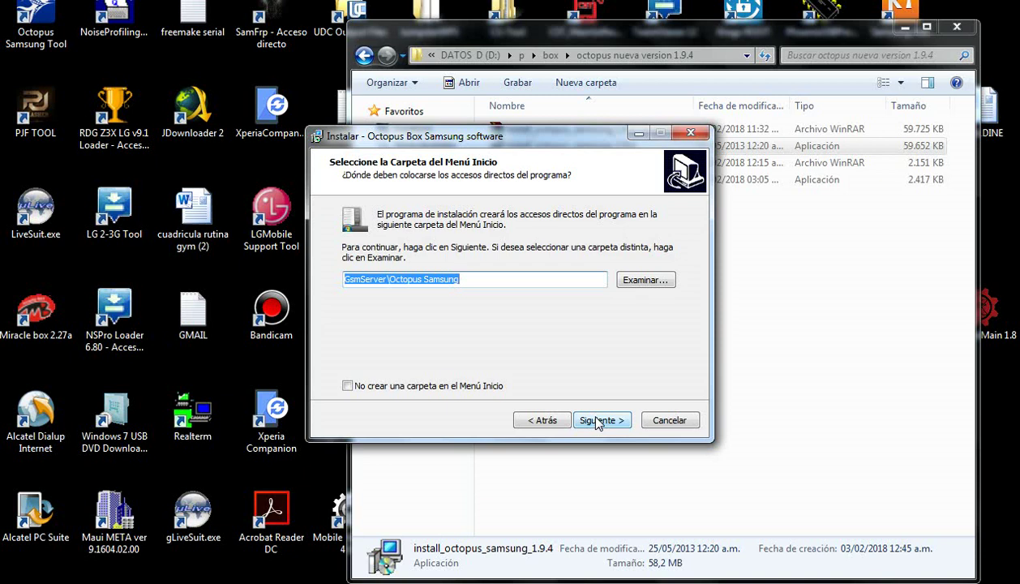
- Keep the GsmServer\Octopus Samsung Start menu folder and both additional icons, and start the installation
click(597, 420)
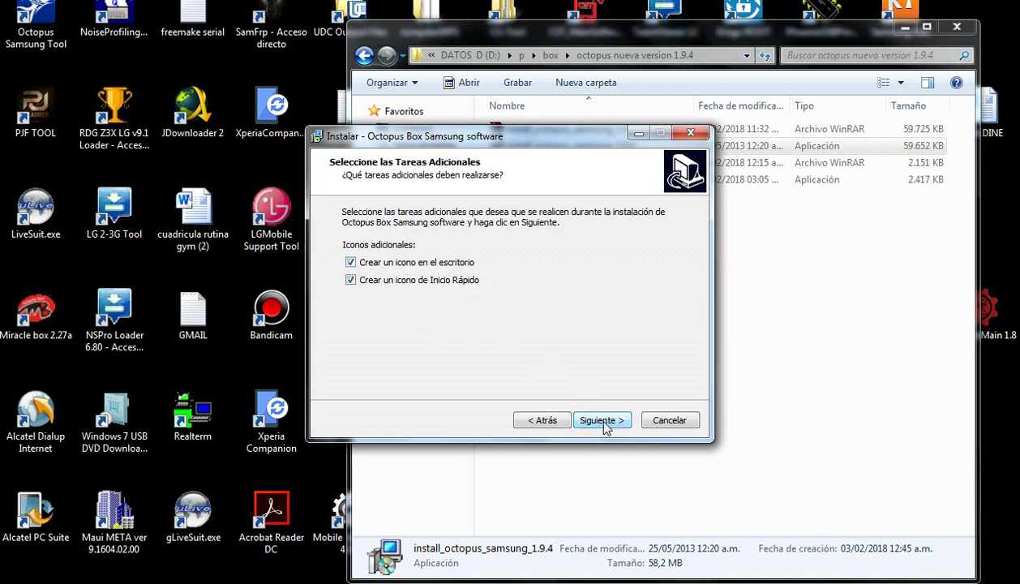
click(603, 421)
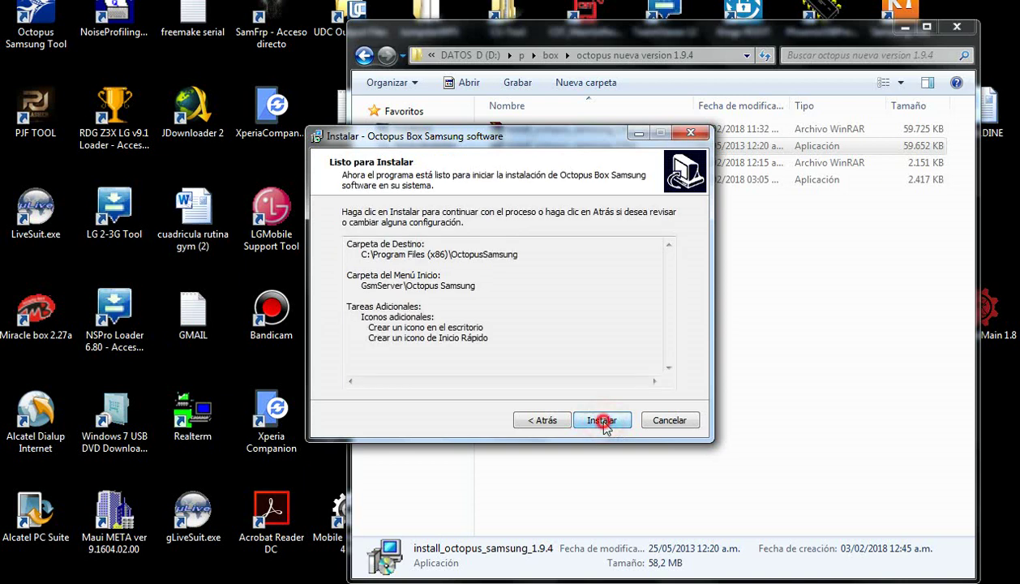
click(602, 421)
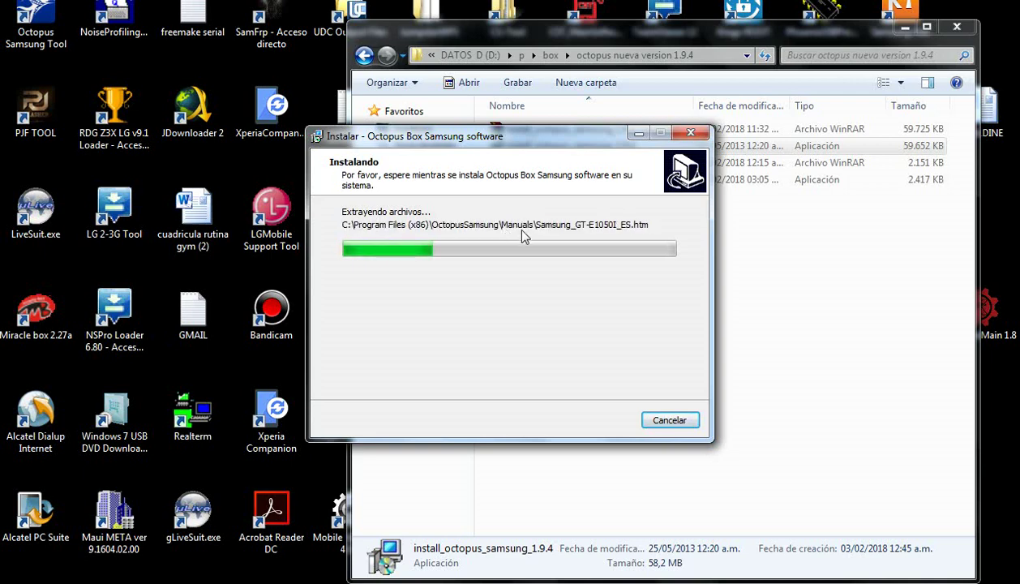
click(669, 452)
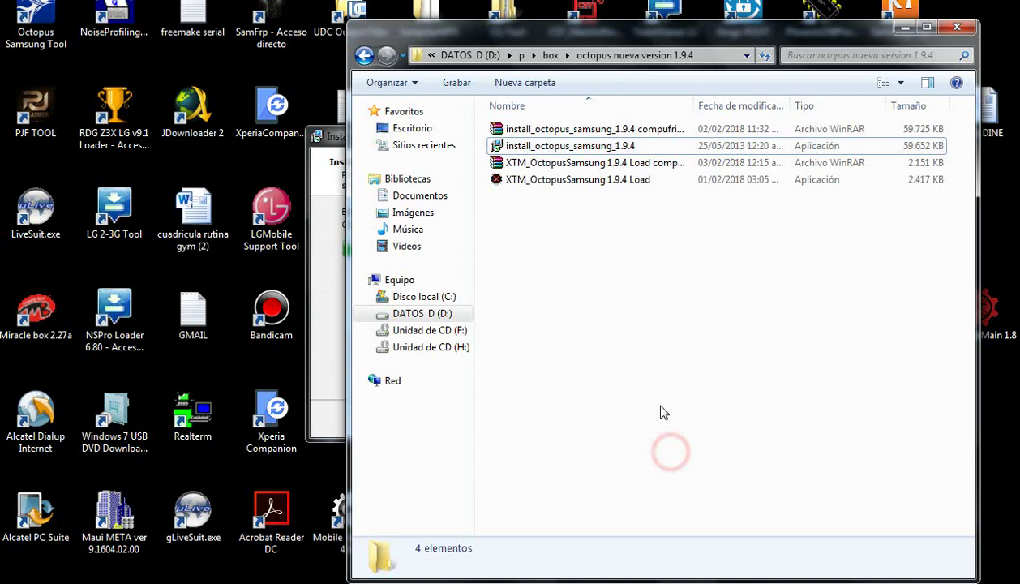
click(517, 181)
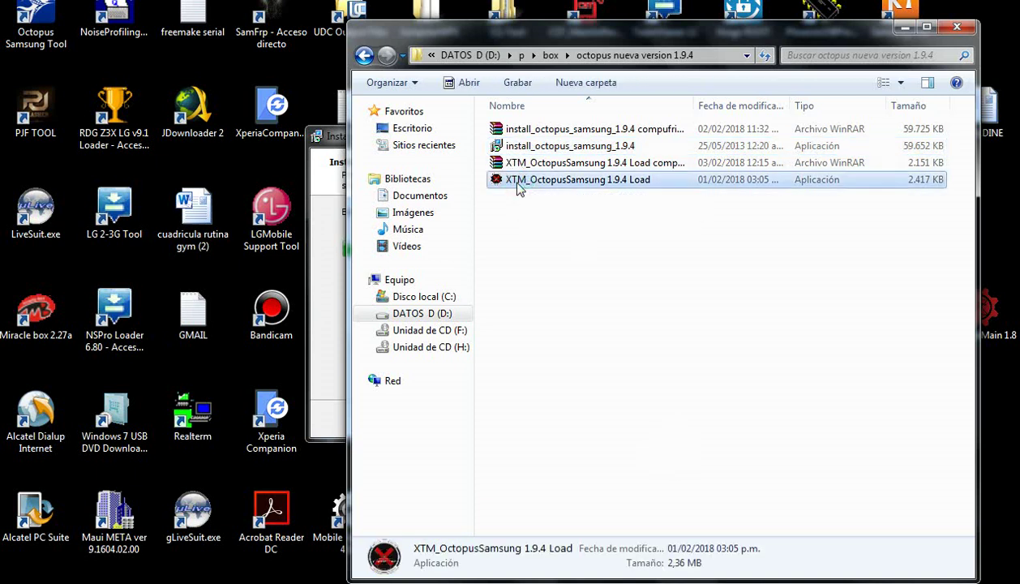
right_click(518, 186)
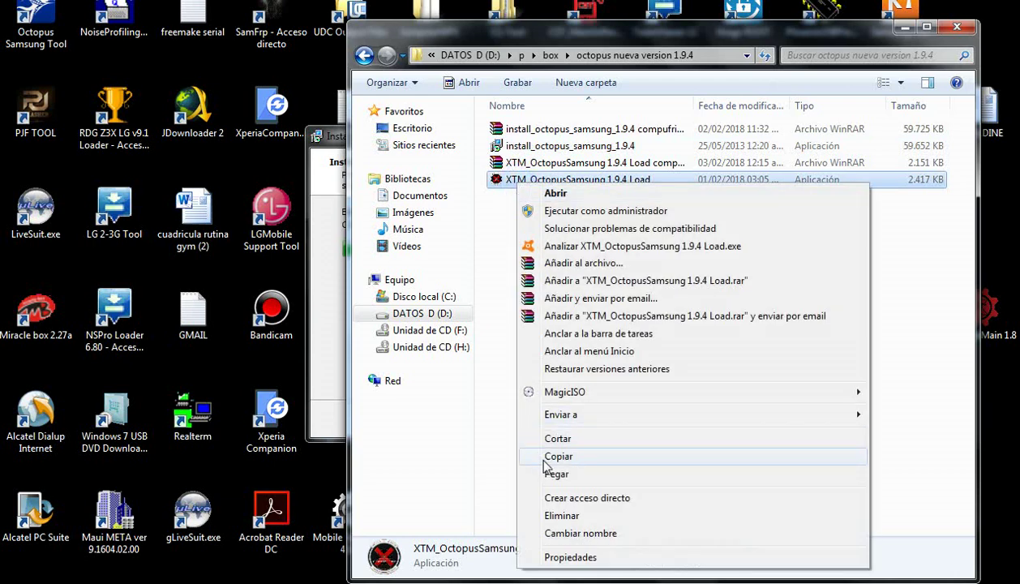
click(496, 459)
click(494, 455)
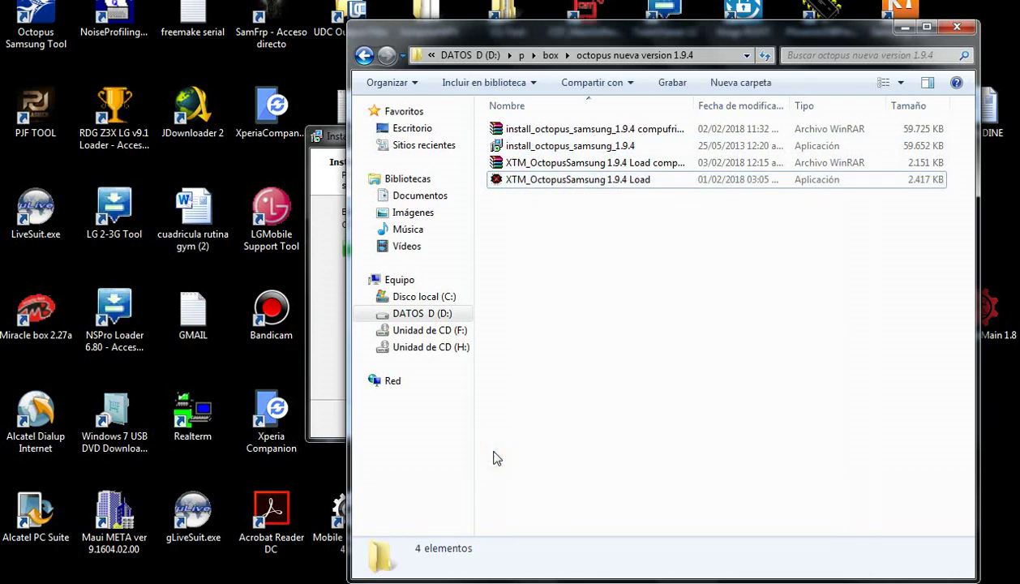
- Return to the setup wizard and finish the installation with the option to run Octopus Samsung turned off
click(321, 364)
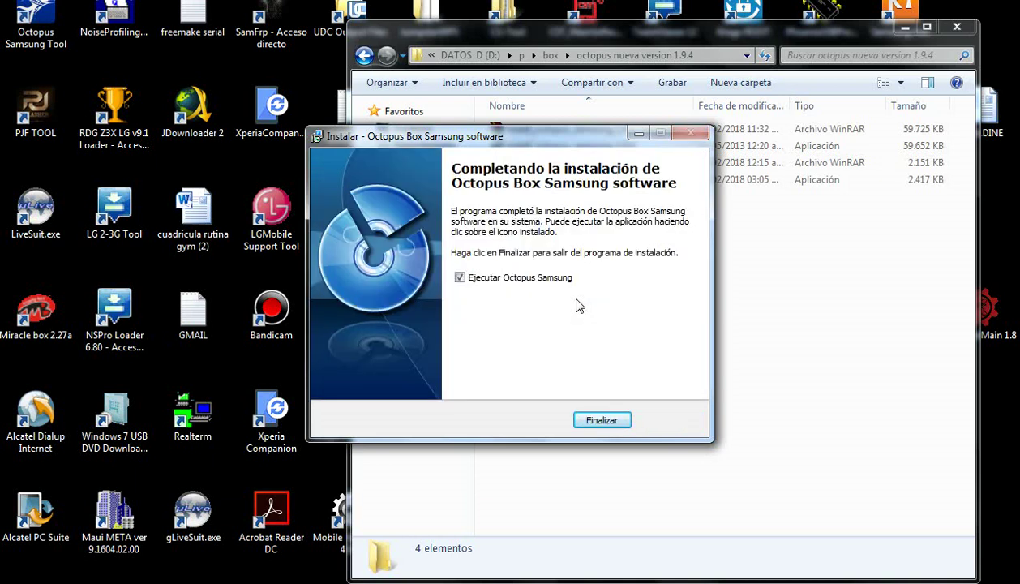
click(459, 279)
click(602, 421)
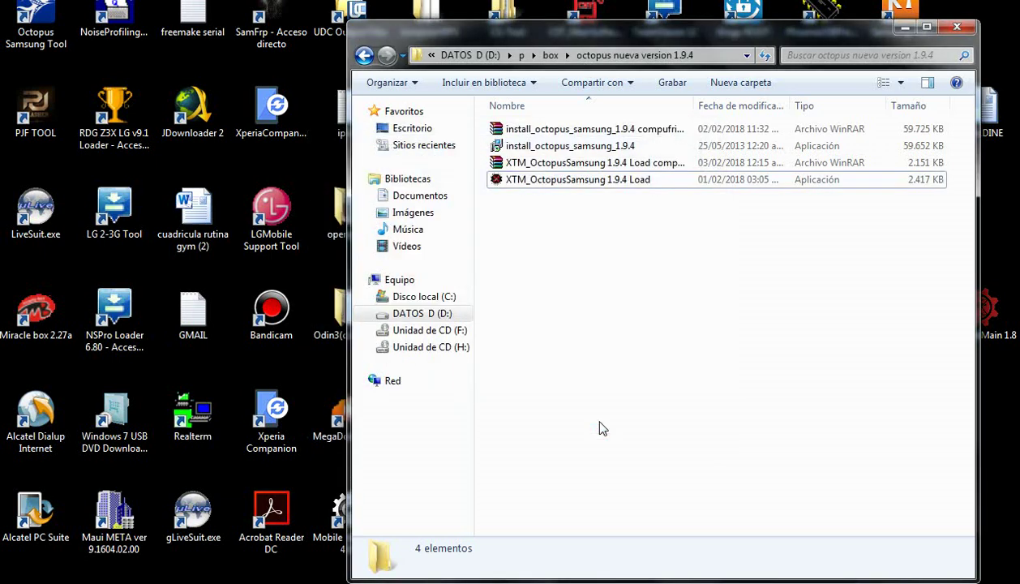
- Copy XTM_OctopusSamsung 1.9.4 Load from the octopus nueva version 1.9.4 folder into C:\Program Files (x86)\OctopusSamsung
click(516, 189)
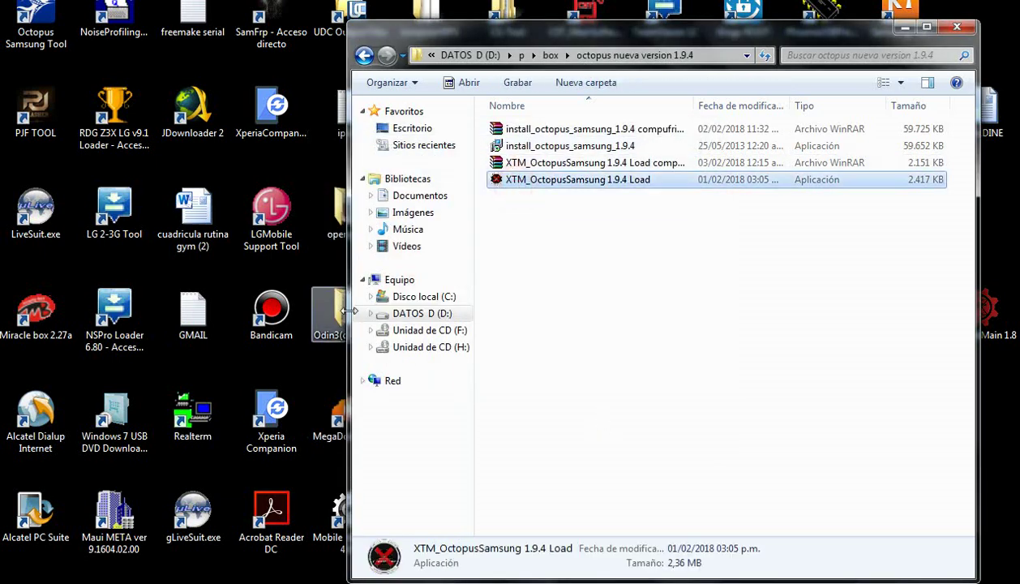
click(405, 298)
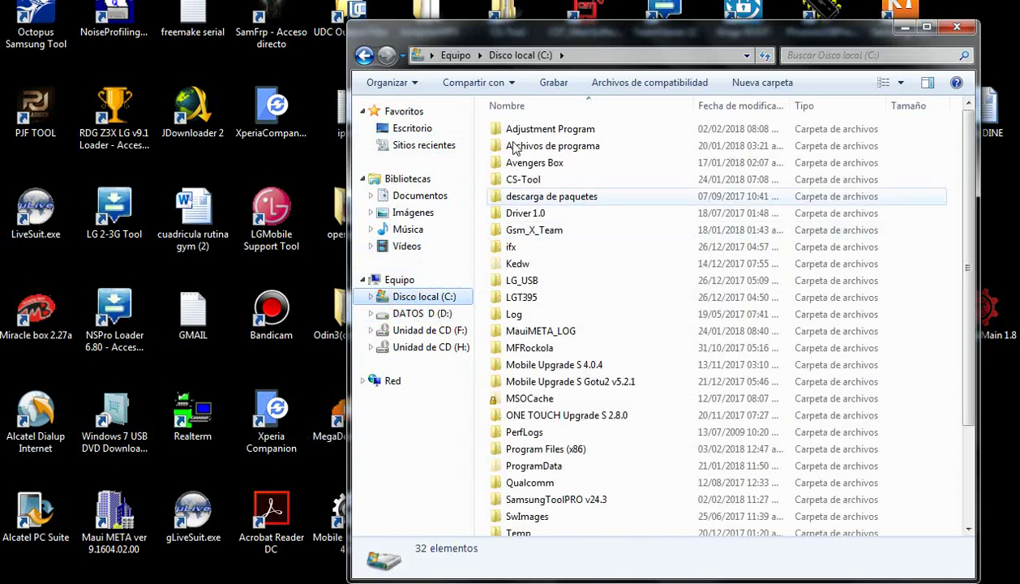
double_click(523, 451)
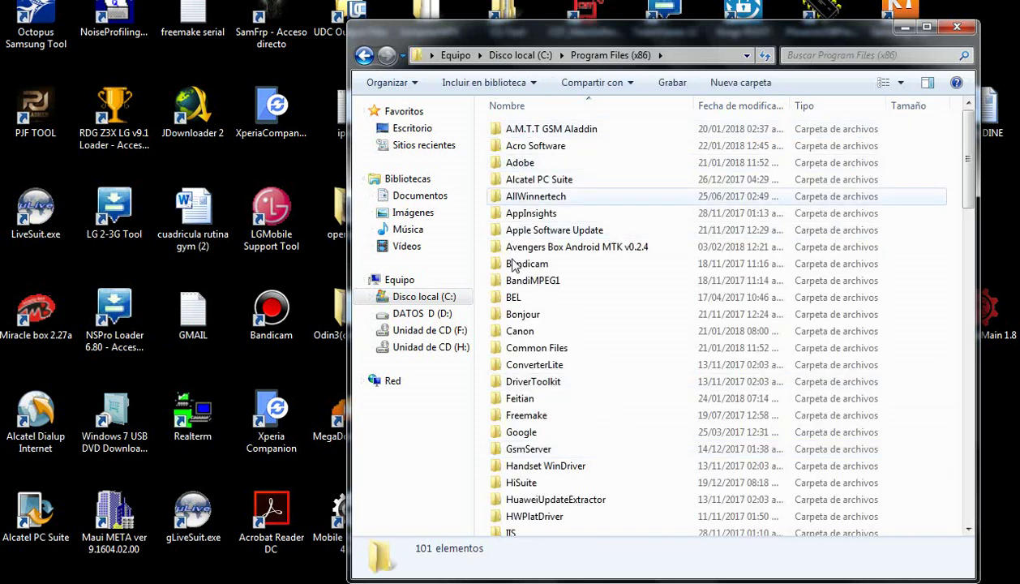
click(519, 414)
key(o)
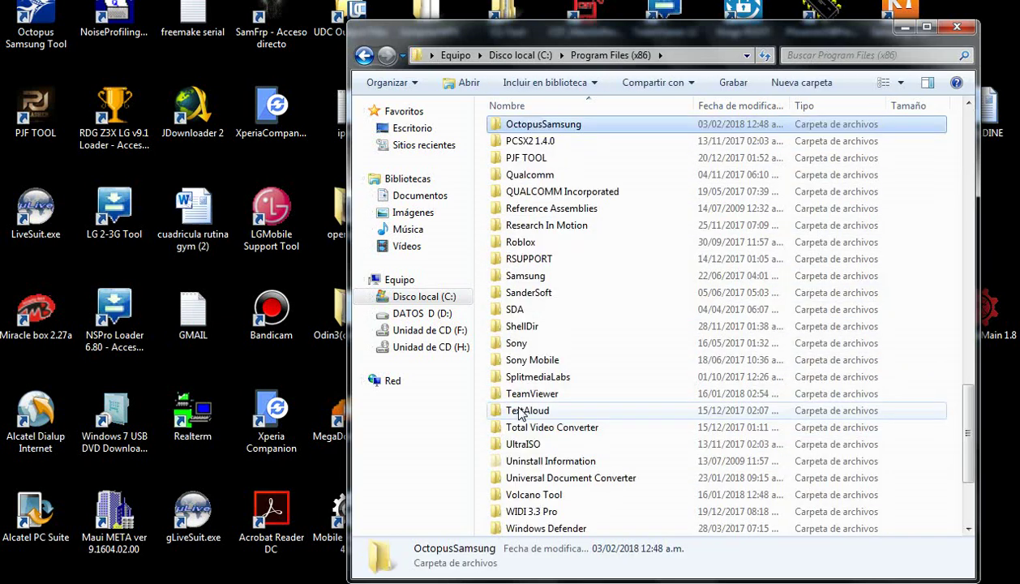
double_click(519, 126)
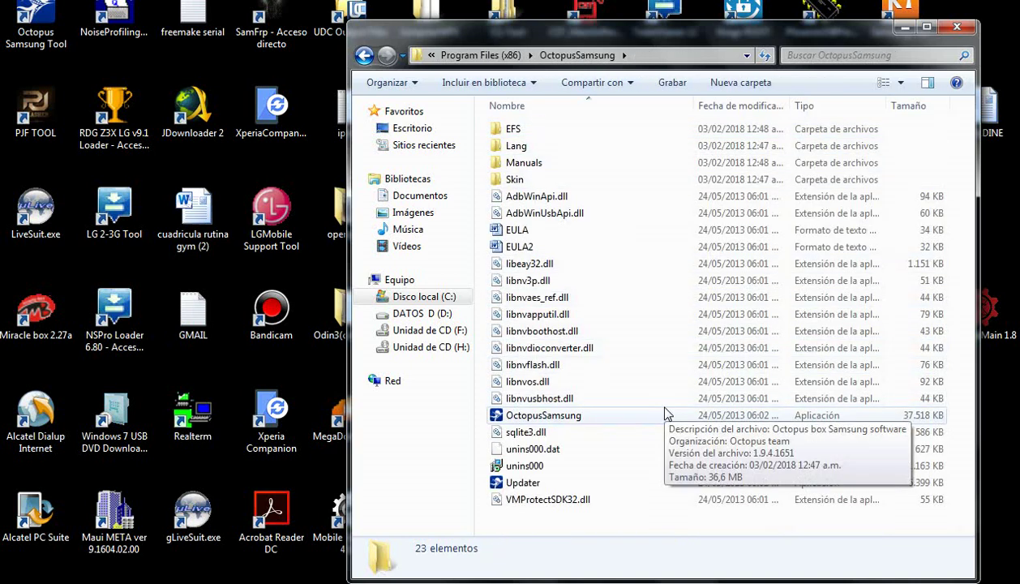
key(ctrl+v)
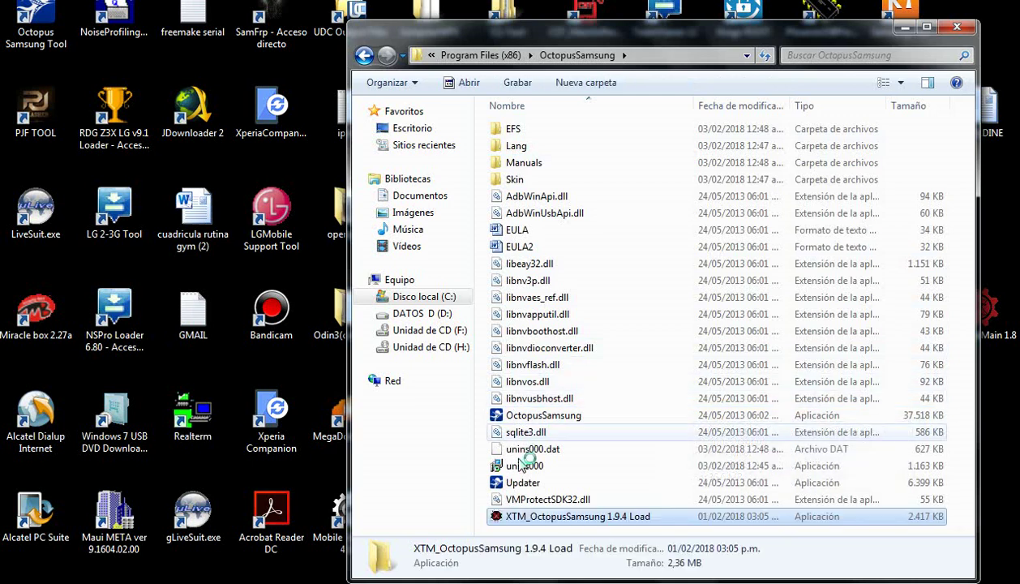
- Run XTM_OctopusSamsung 1.9.4 Load as administrator from the OctopusSamsung folder, checking its option to send a desktop shortcut, and launch the program
right_click(516, 519)
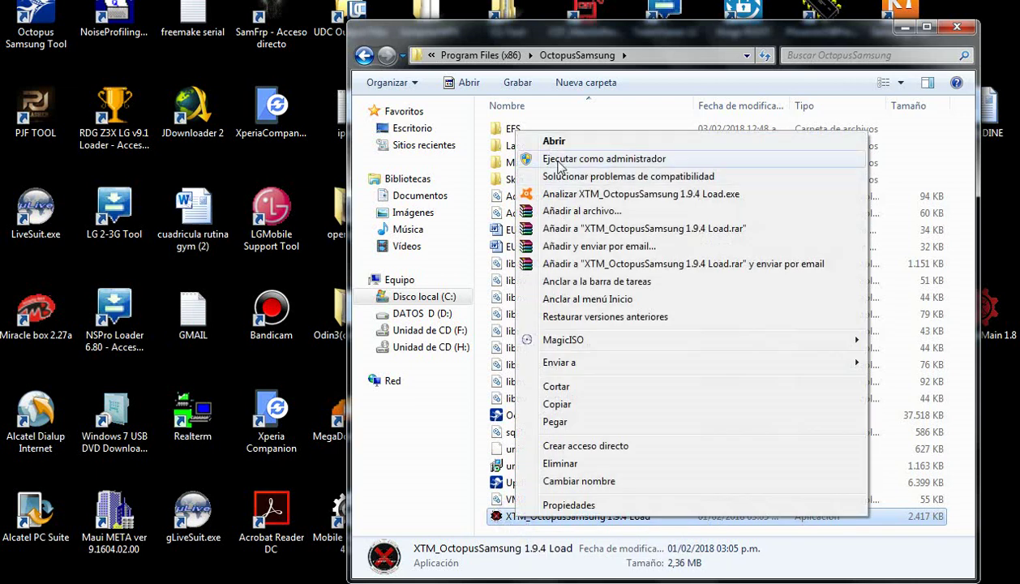
click(557, 162)
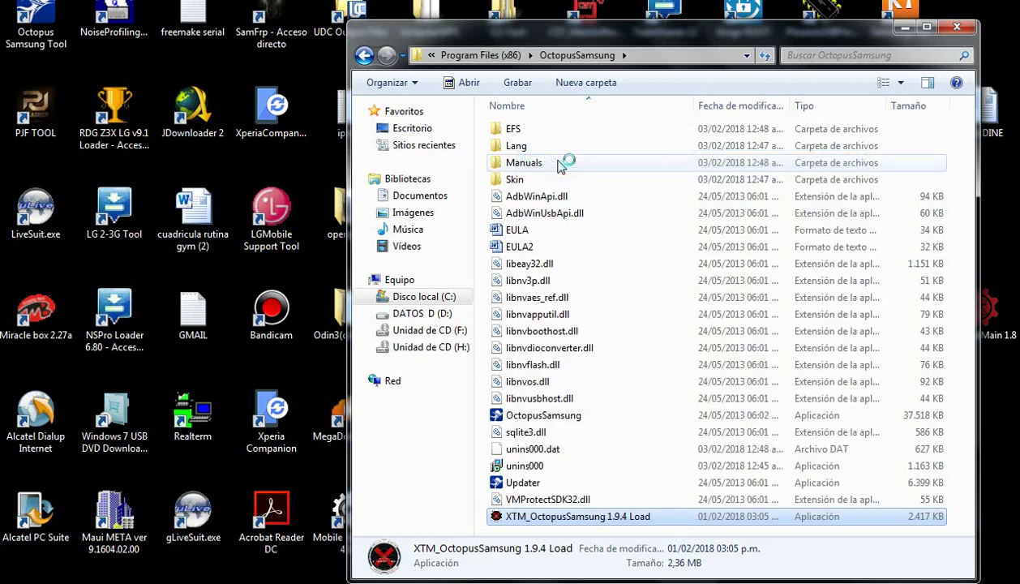
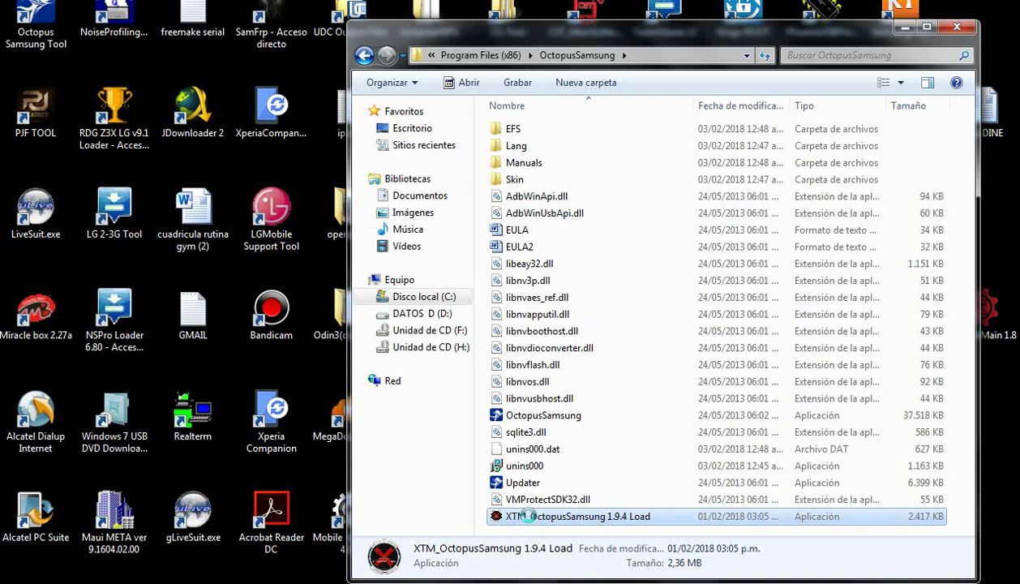
right_click(528, 517)
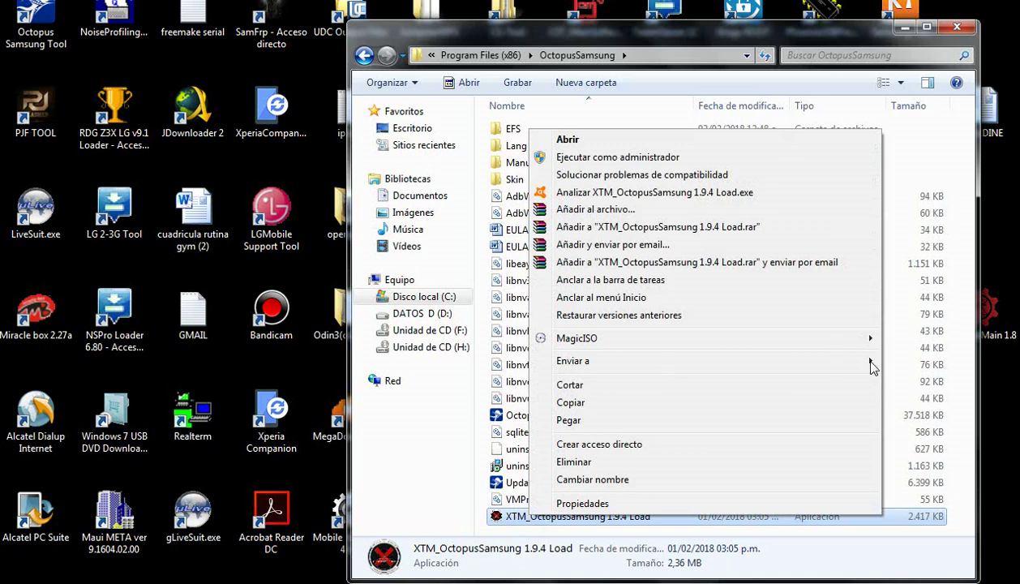
mouse_move(871, 366)
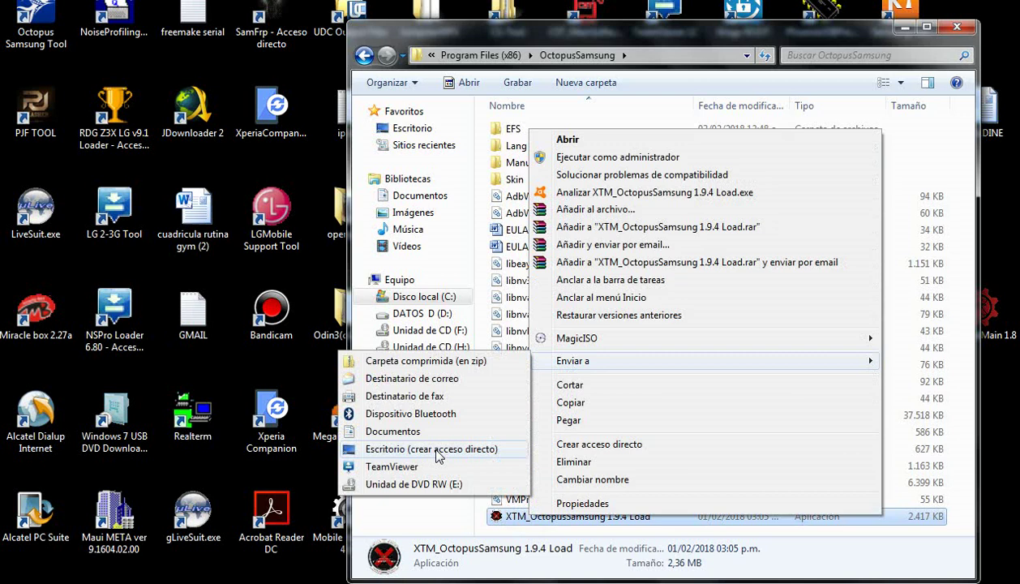
click(430, 517)
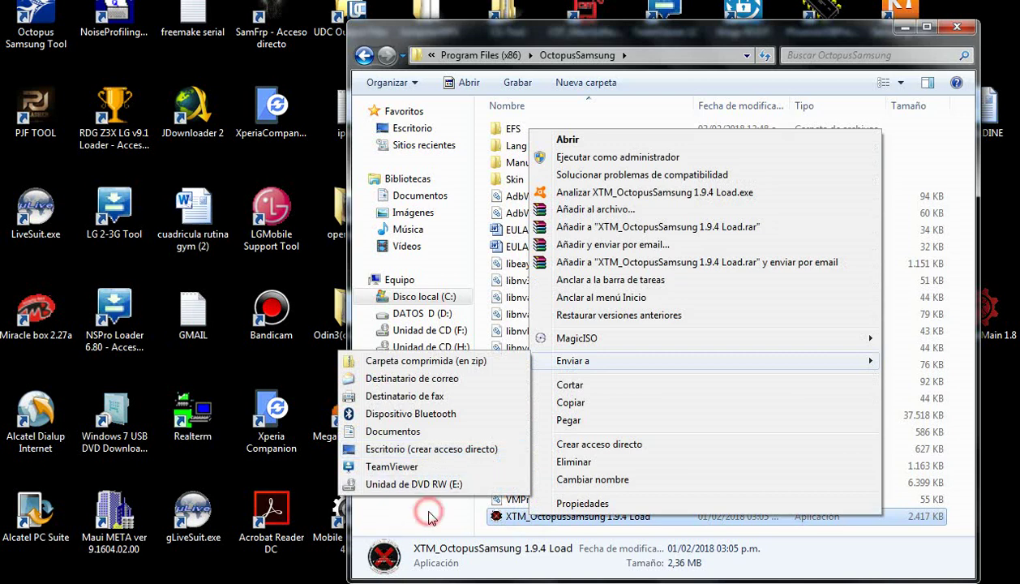
double_click(523, 525)
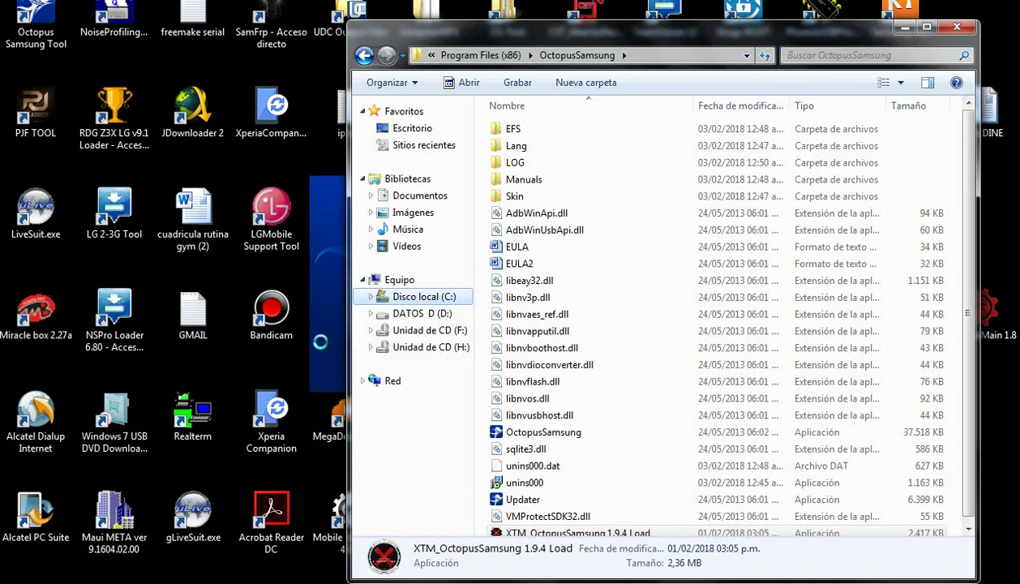
right_click(504, 531)
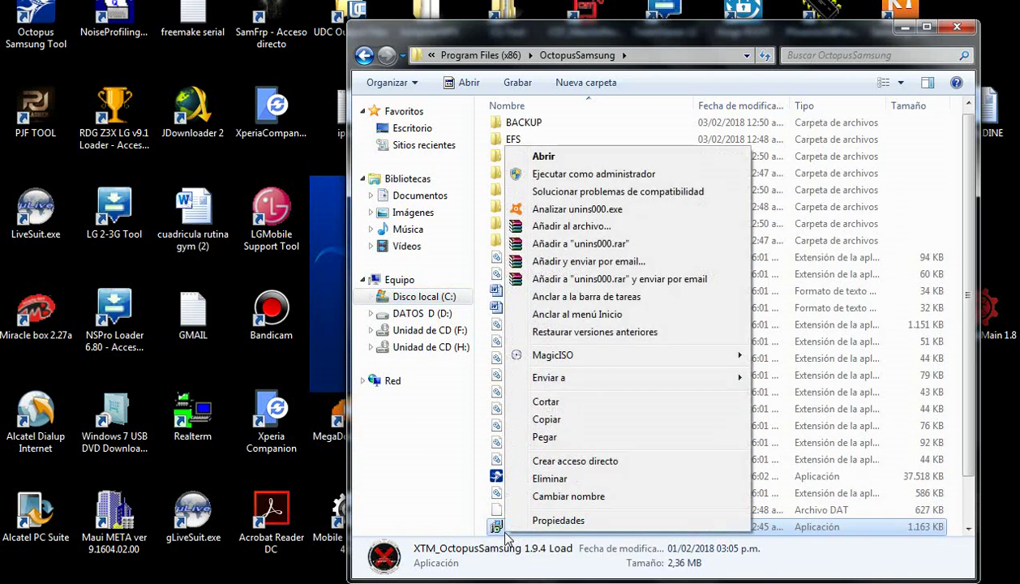
click(414, 430)
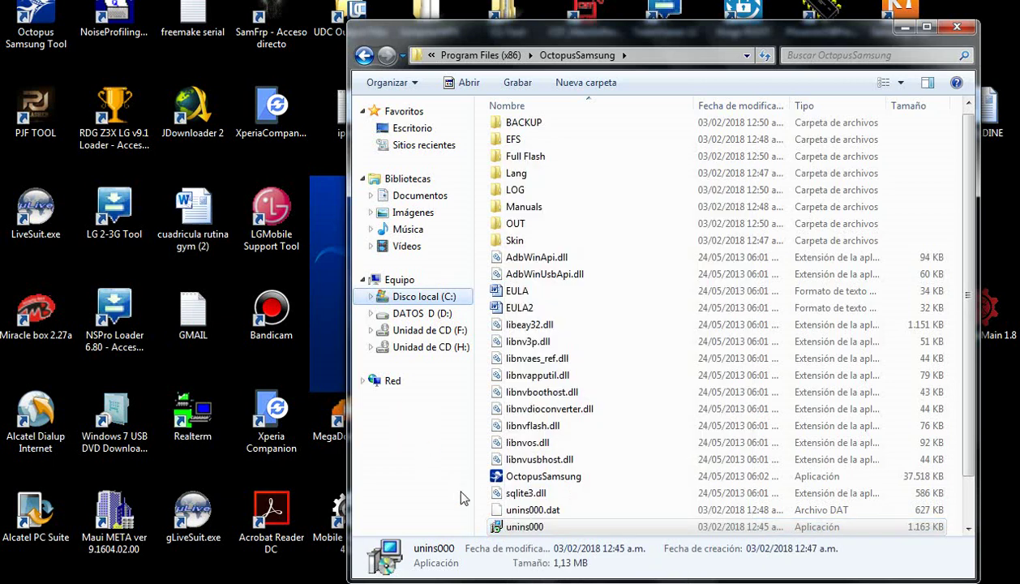
click(438, 494)
key(Down)
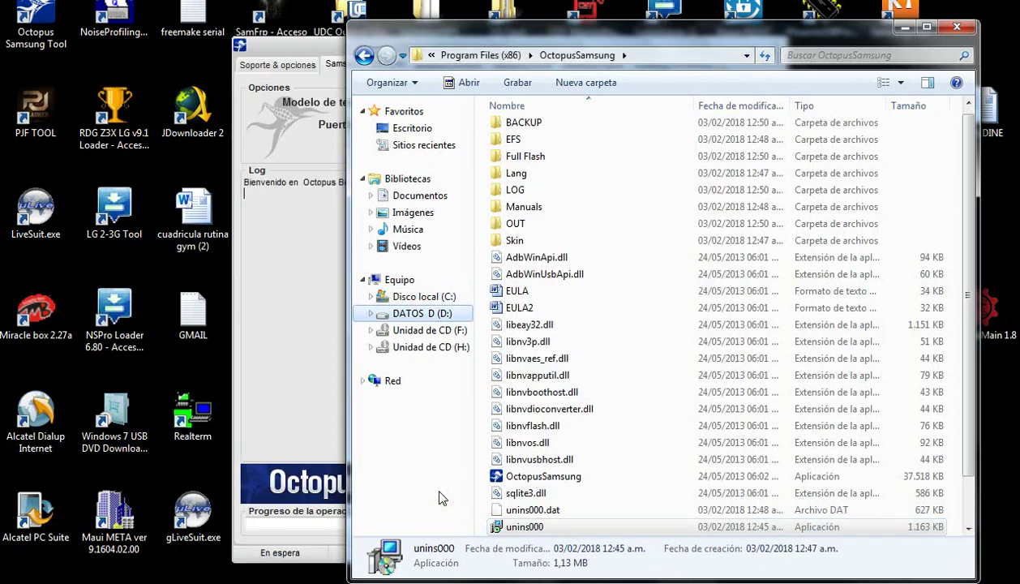
key(Down)
key(Down)
key(Down)
- Try the run-as-administrator privilege setting in the compatibility properties of XTM_OctopusSamsung 1.9.4 Load, and close the properties without applying it
click(511, 511)
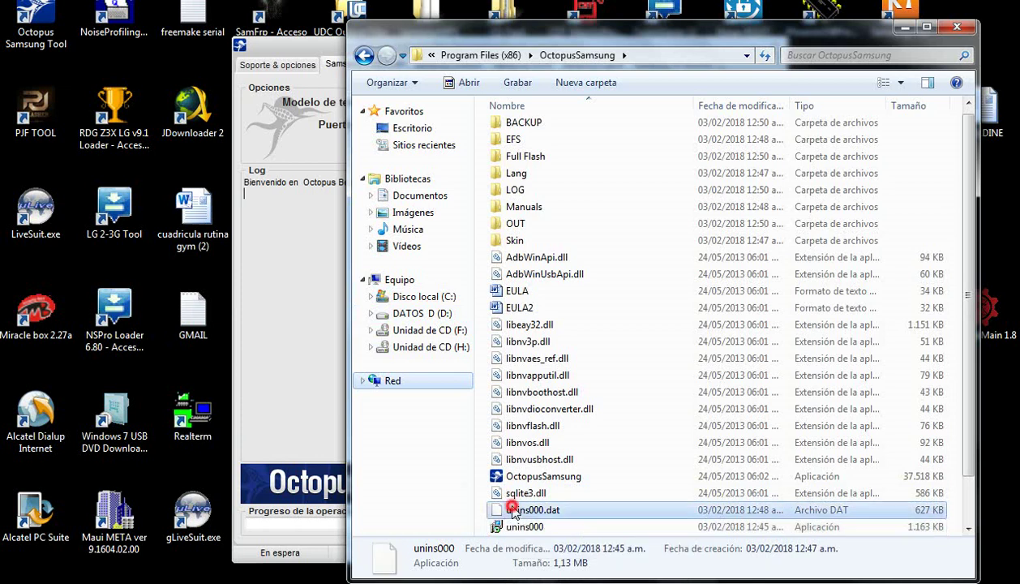
key(Down)
key(Down)
key(Down)
key(Down)
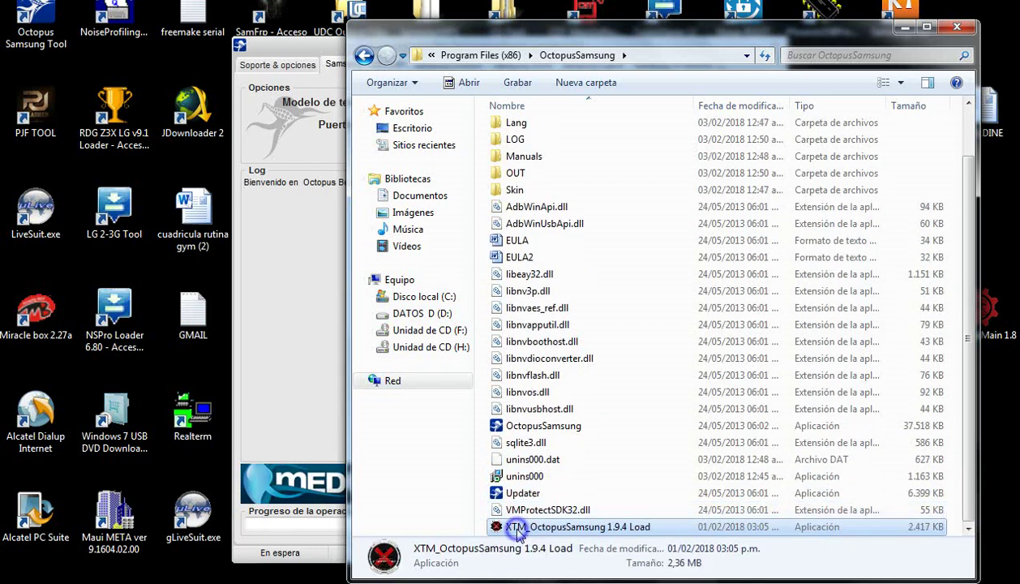
right_click(515, 528)
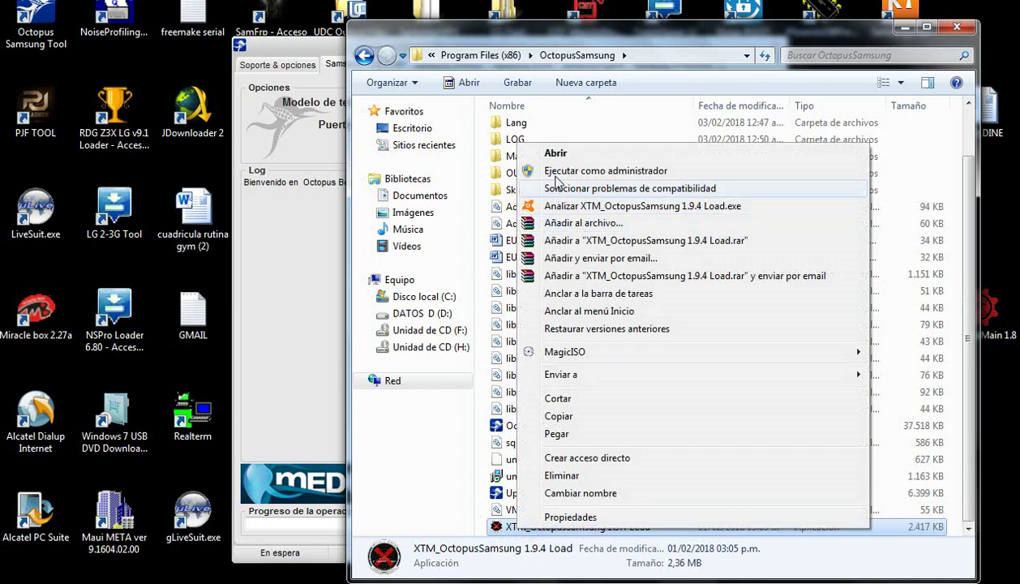
click(569, 517)
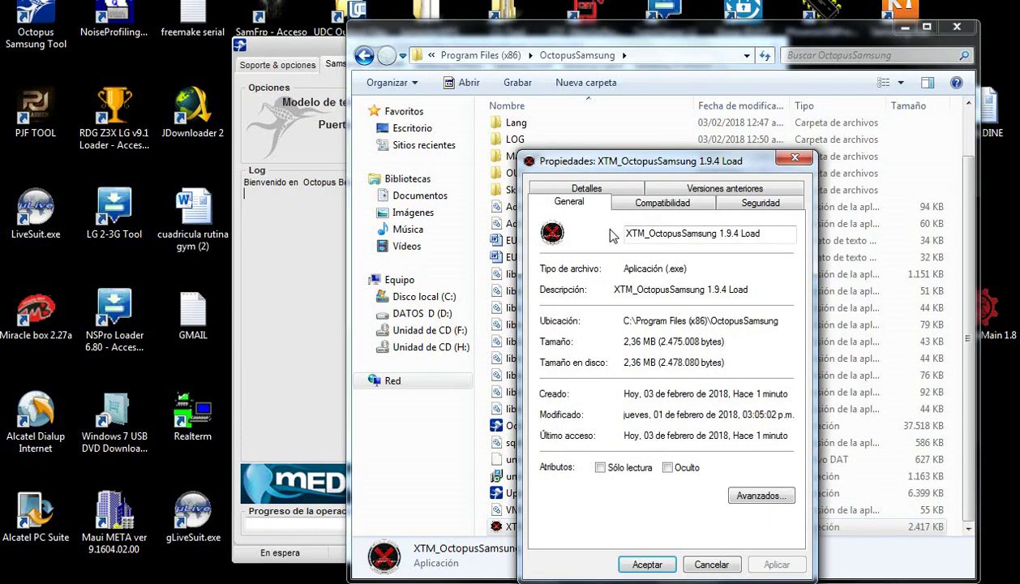
click(659, 203)
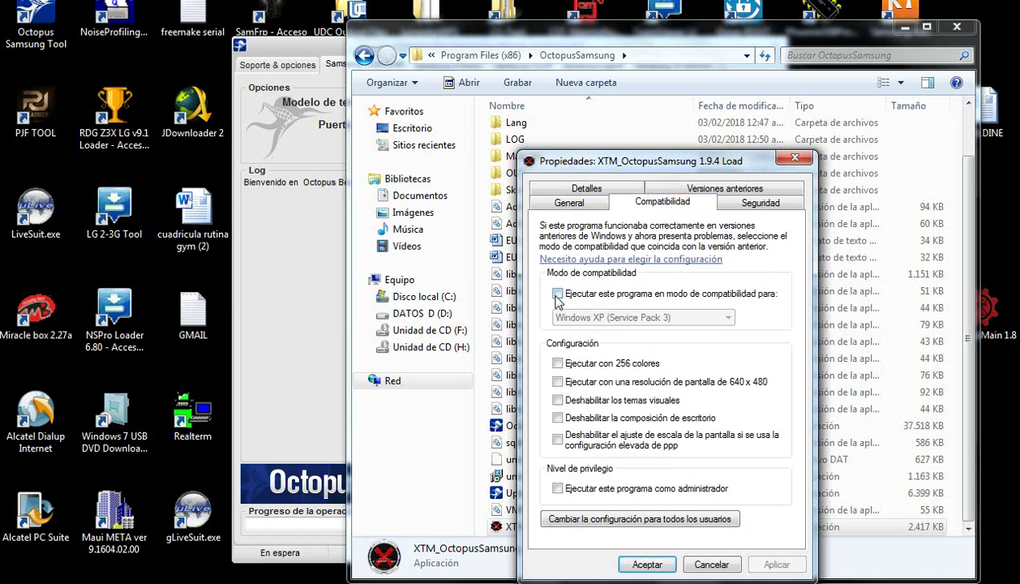
click(557, 488)
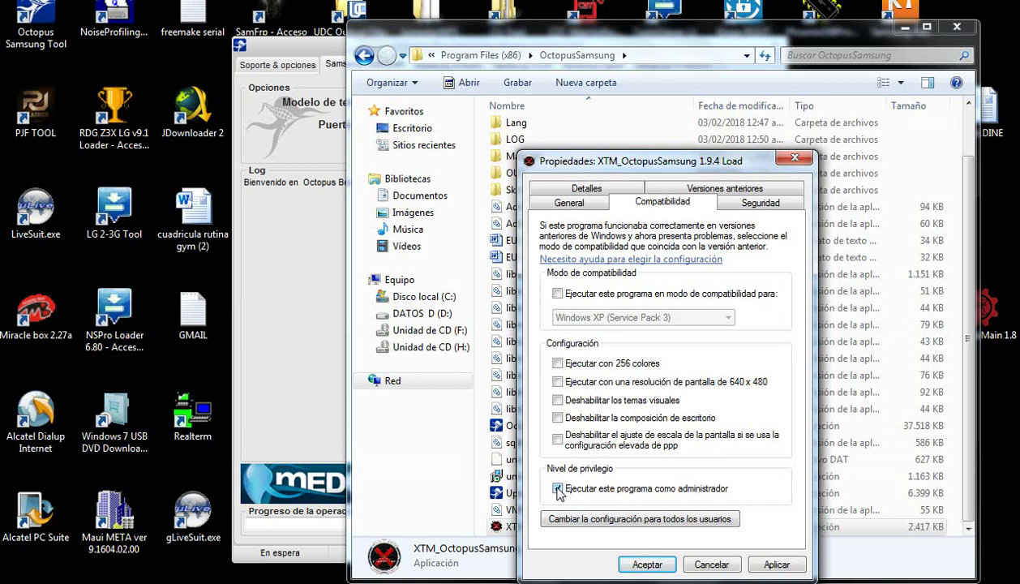
click(557, 488)
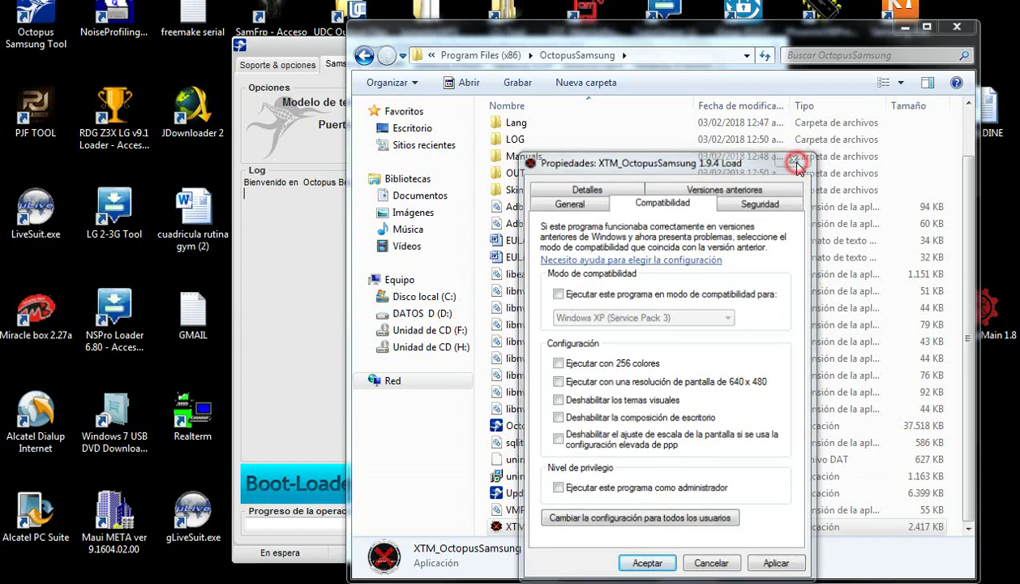
click(795, 160)
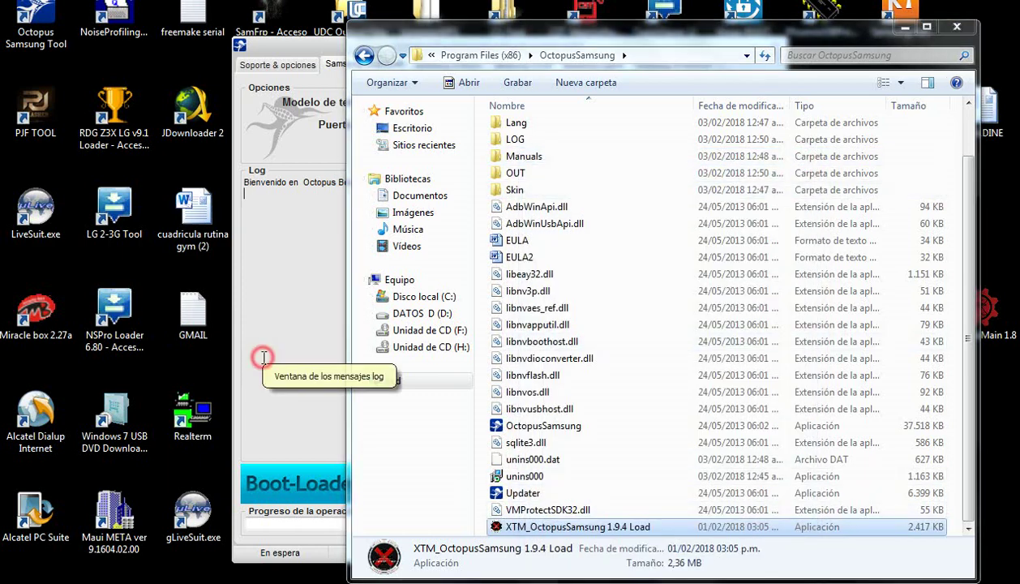
- Switch to Octopus Box Samsung software and look through the supported phone models in its support and options section
click(263, 358)
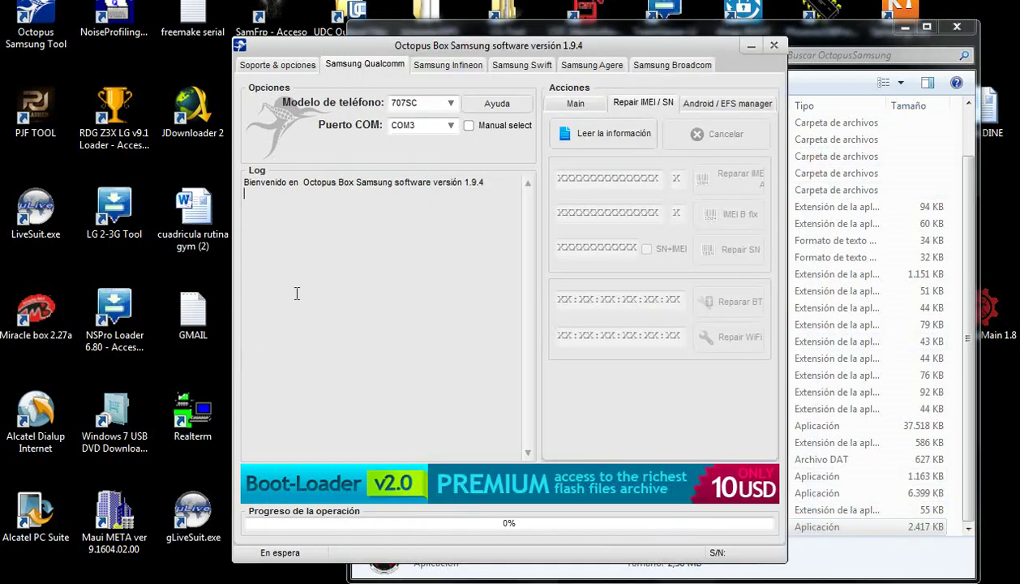
click(269, 64)
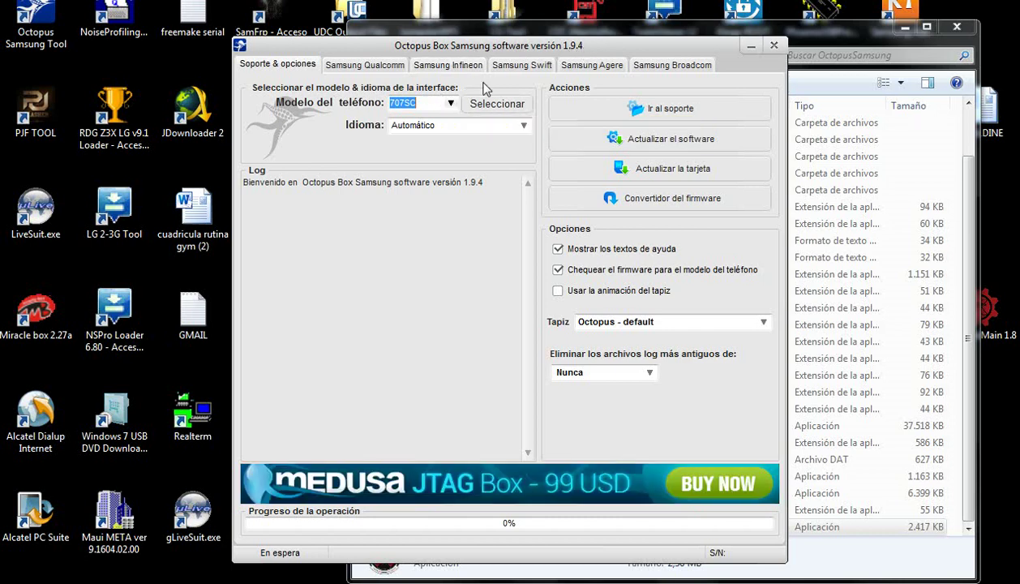
click(450, 104)
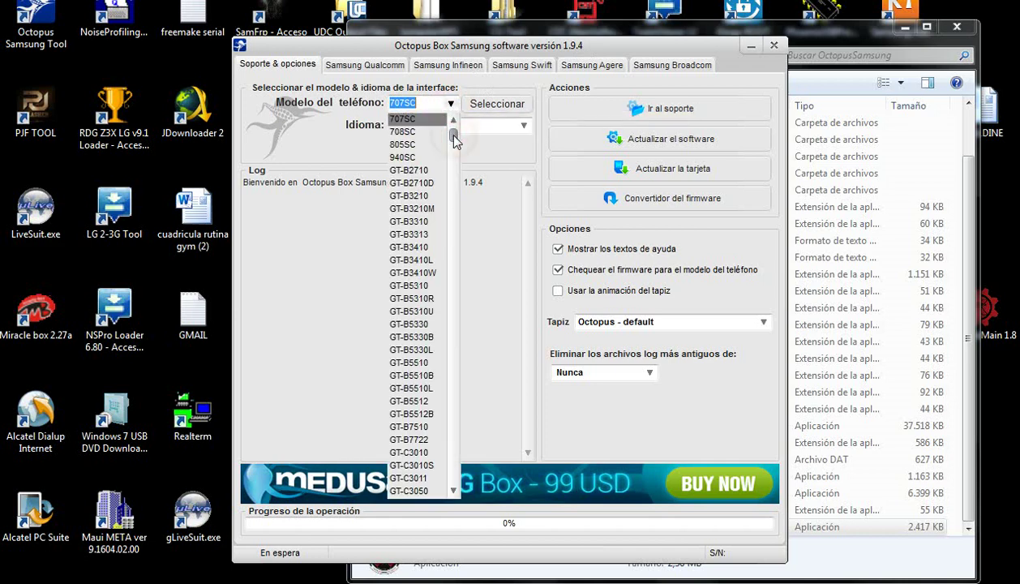
drag(454, 140, 456, 257)
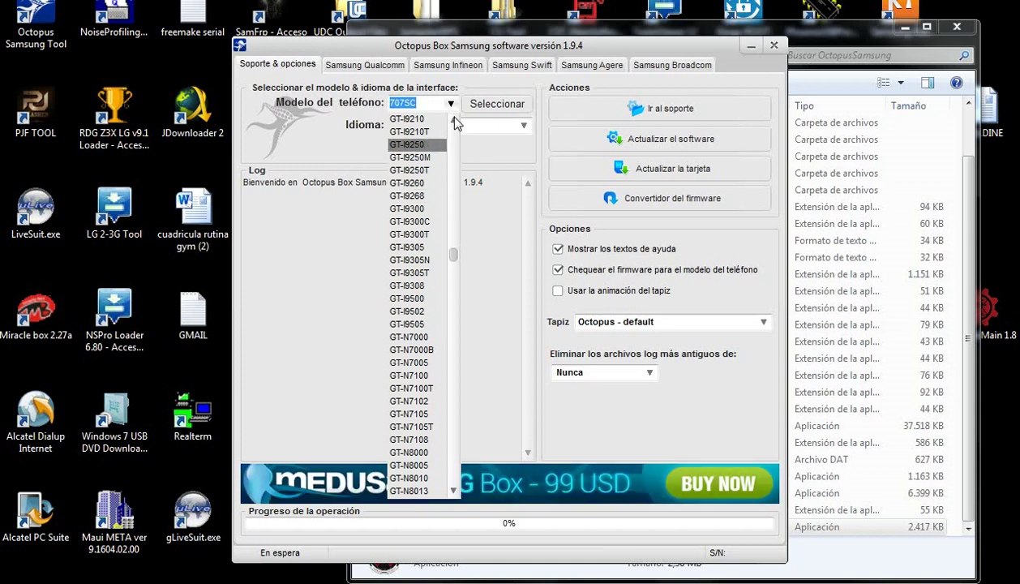
scroll(454, 118, up, 6)
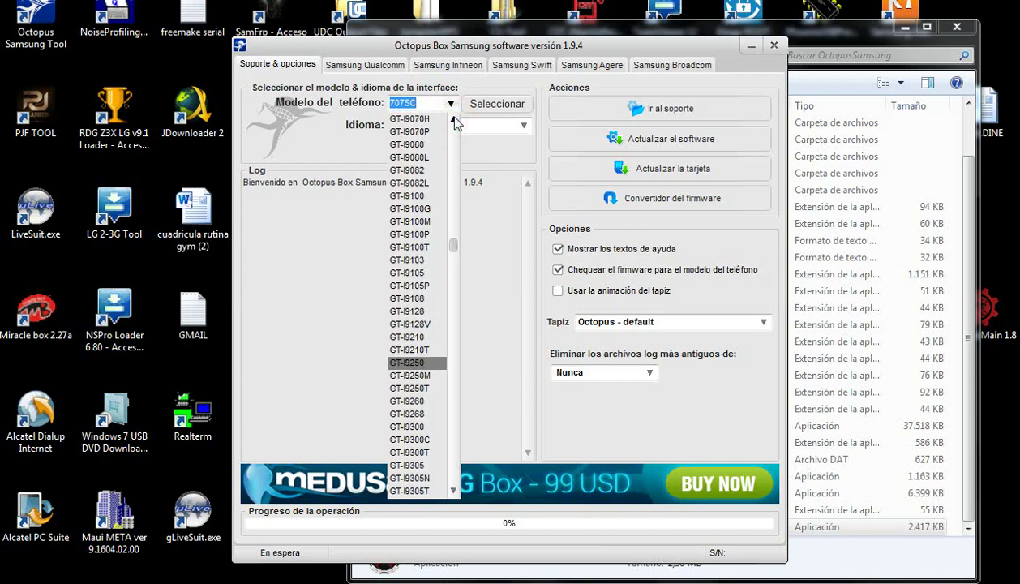
scroll(454, 120, up, 10)
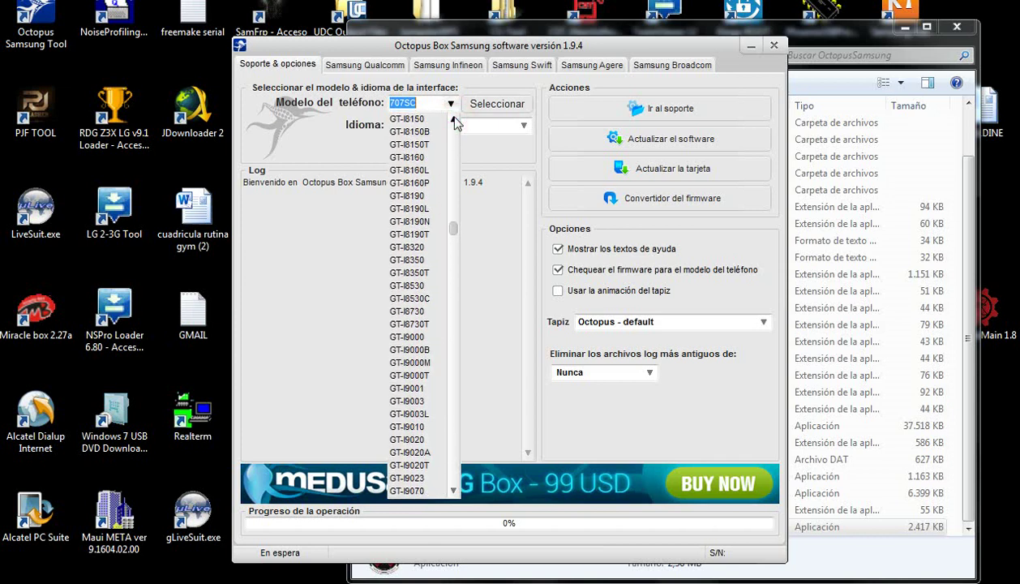
scroll(454, 120, up, 10)
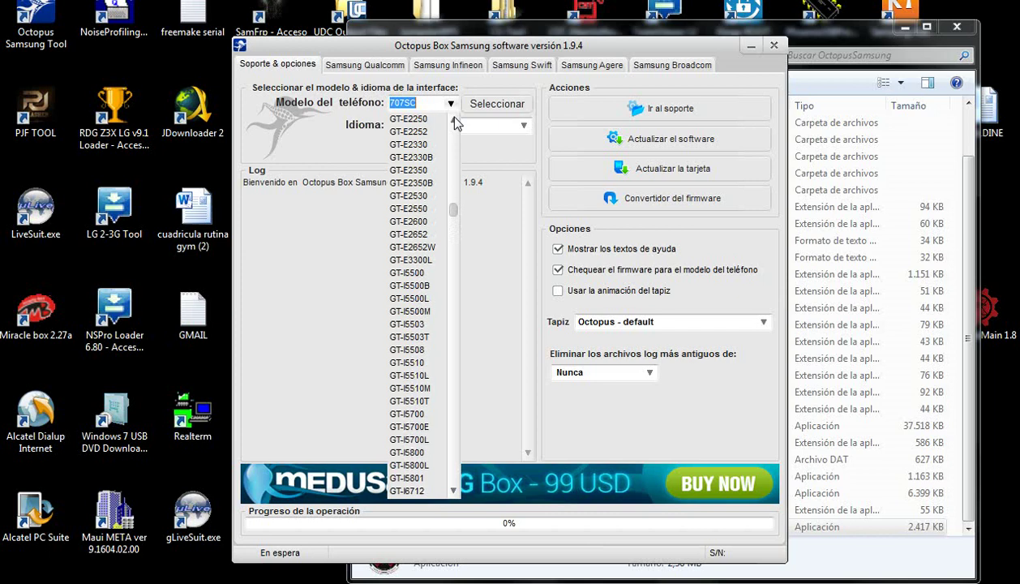
click(453, 209)
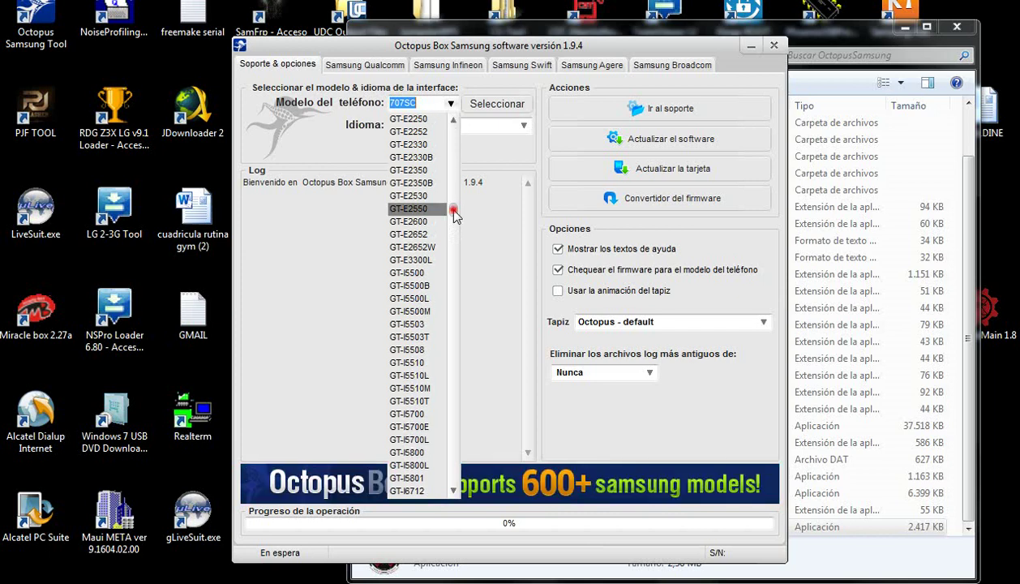
drag(453, 212, 451, 156)
click(359, 70)
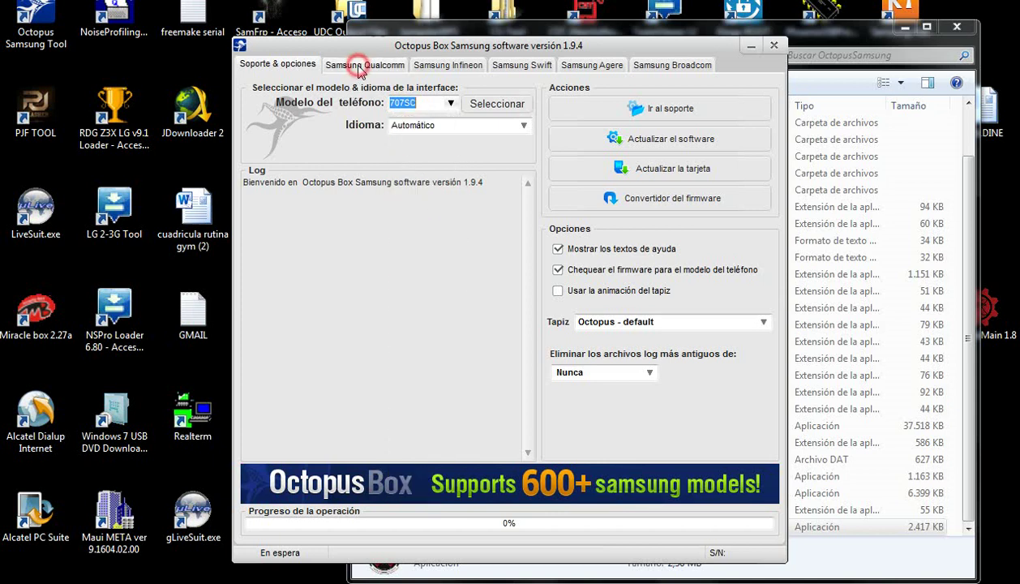
- Review the Samsung Qualcomm and Samsung Broadcom sections, and browse the Broadcom phone model list to its end
click(362, 65)
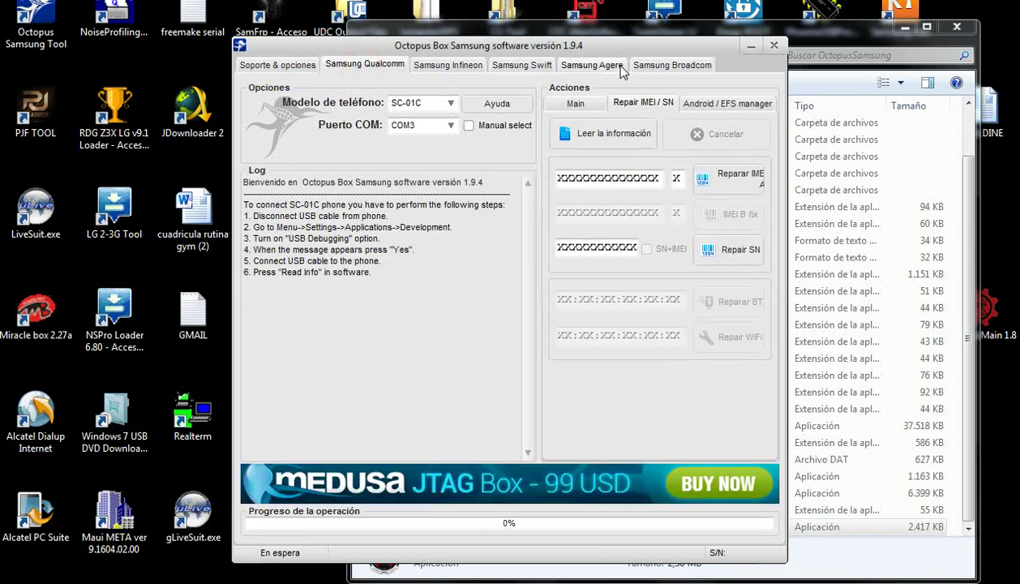
click(671, 68)
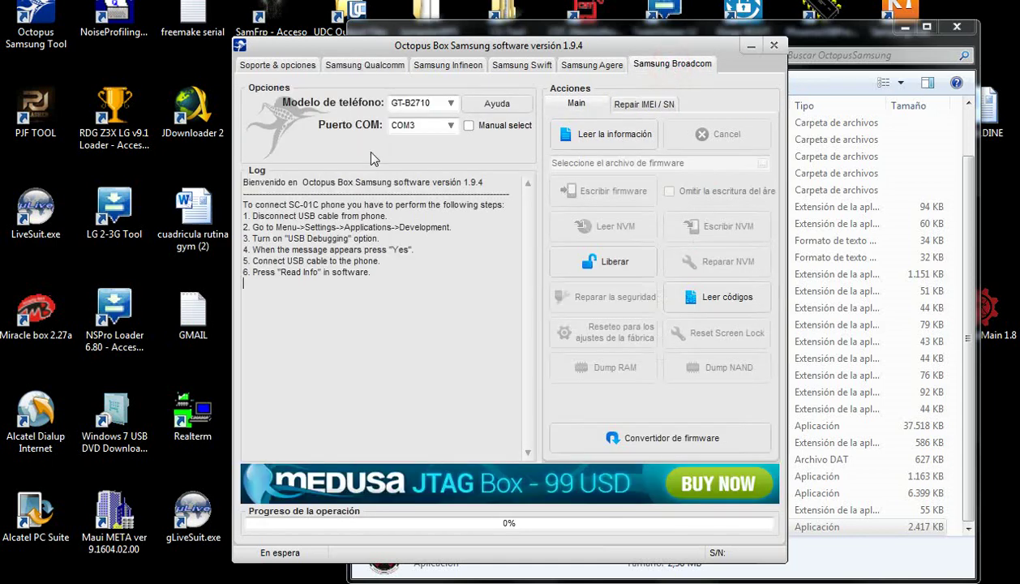
click(451, 103)
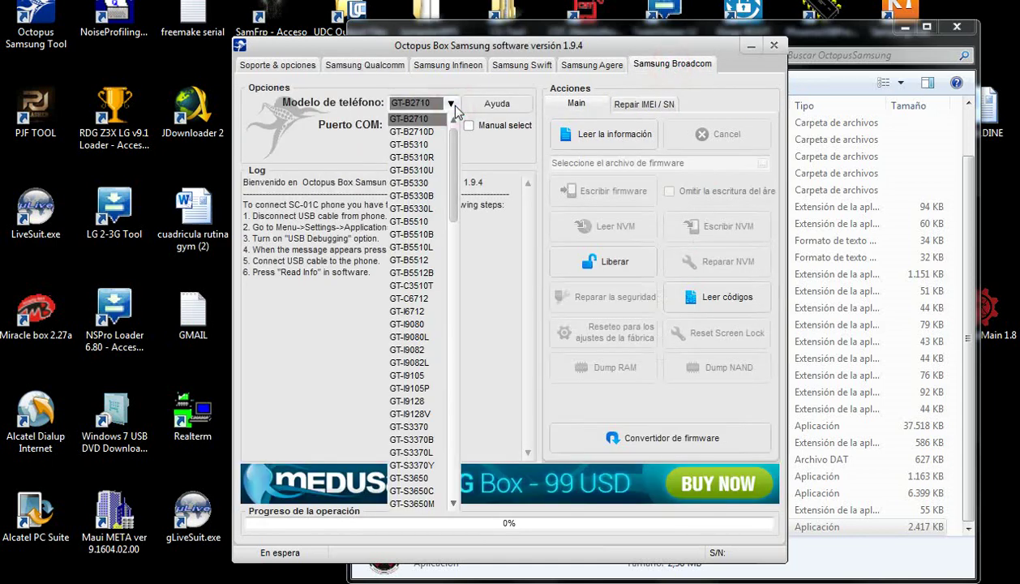
drag(453, 190, 456, 489)
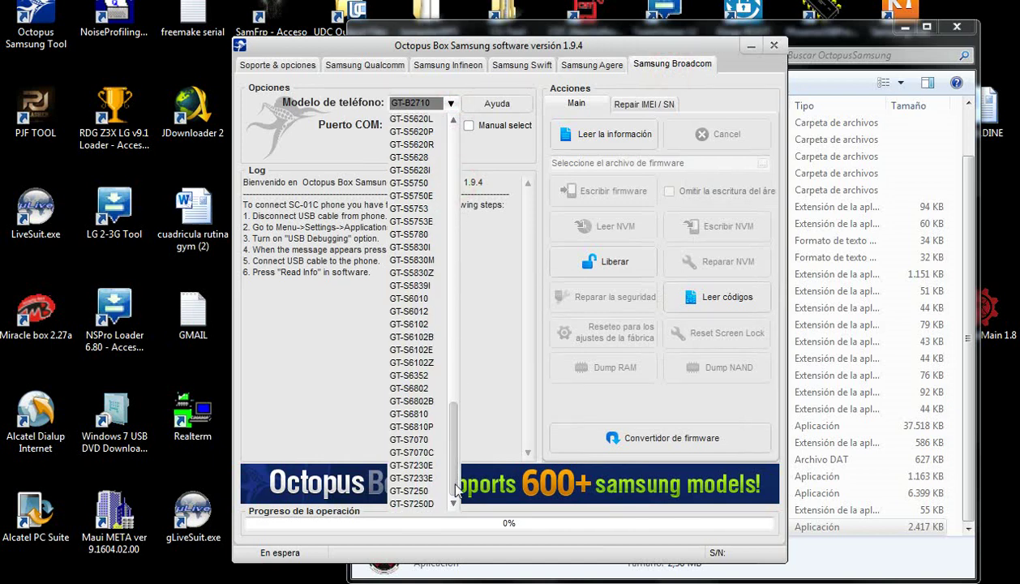